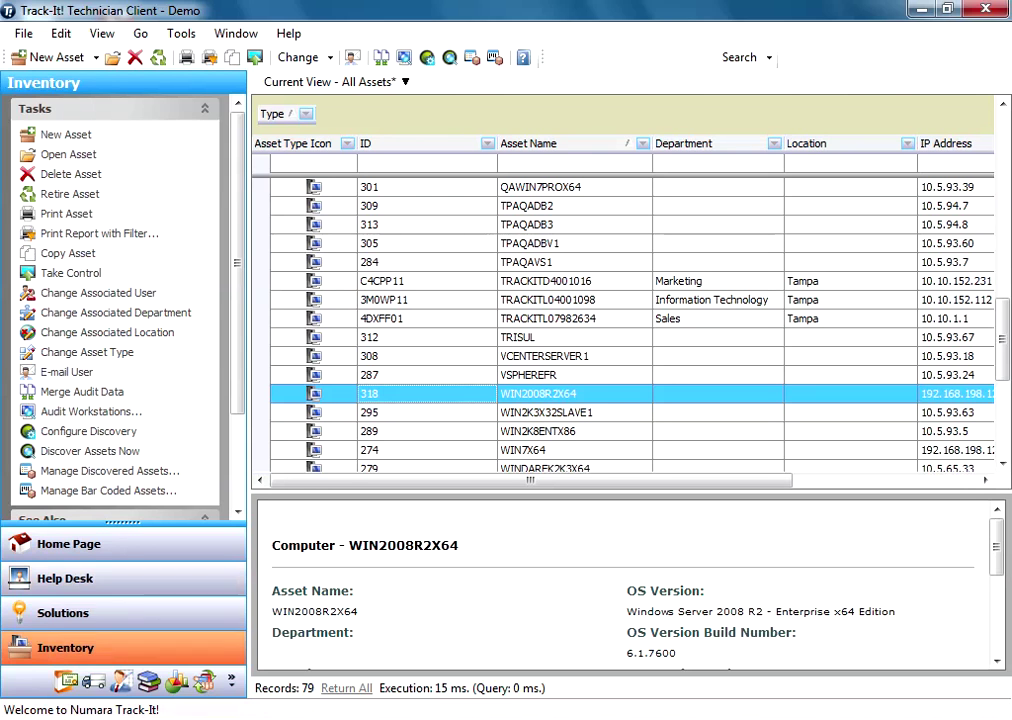
# Run Audit.exe from the Track-It! Server folder and begin auditing the local PC
pyautogui.click(150, 719)
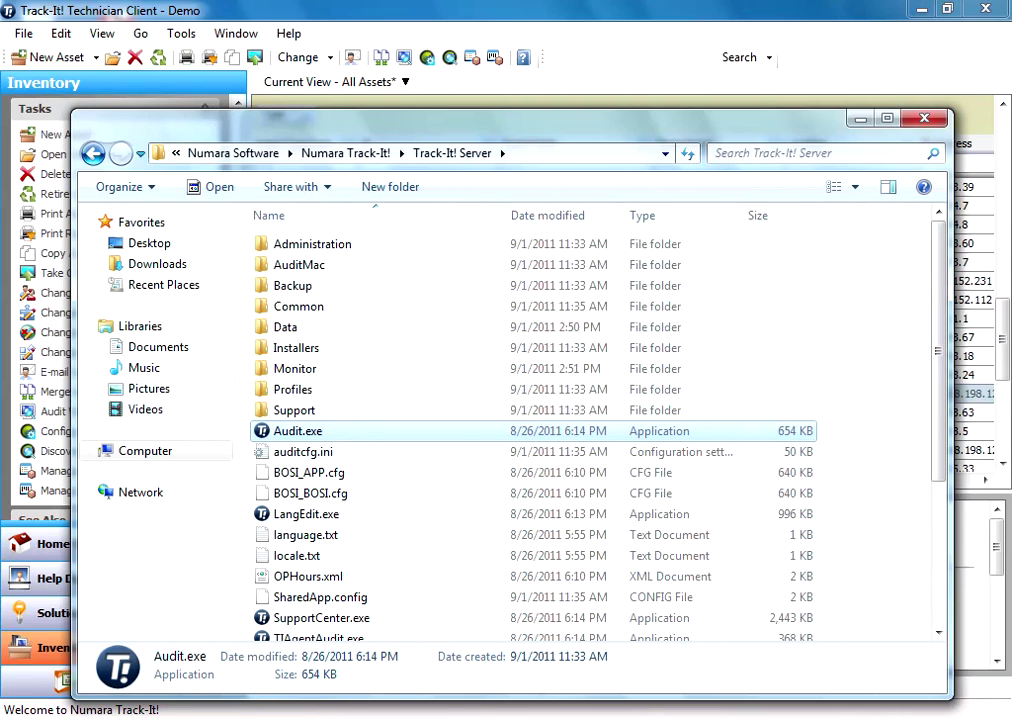
pyautogui.click(587, 153)
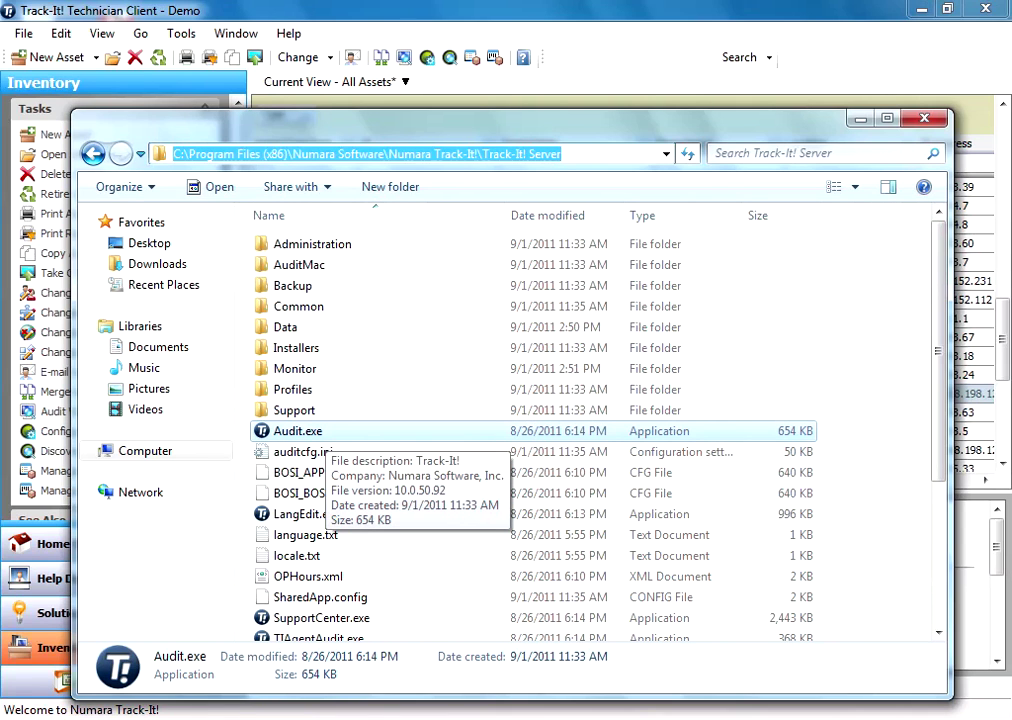
pyautogui.click(326, 432)
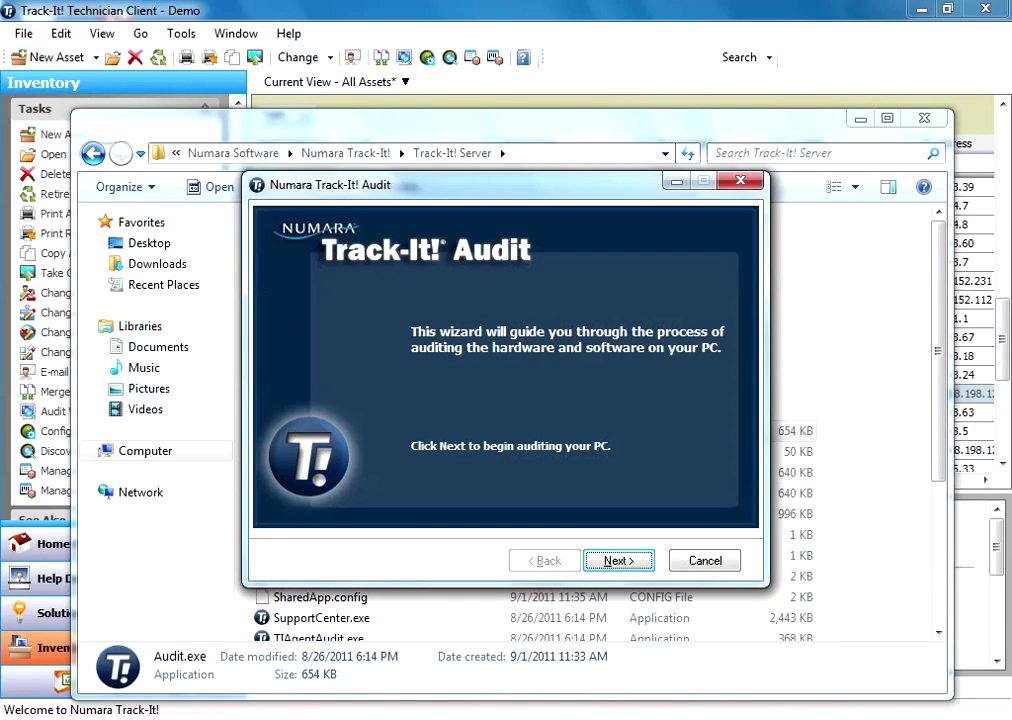
pyautogui.press('Return')
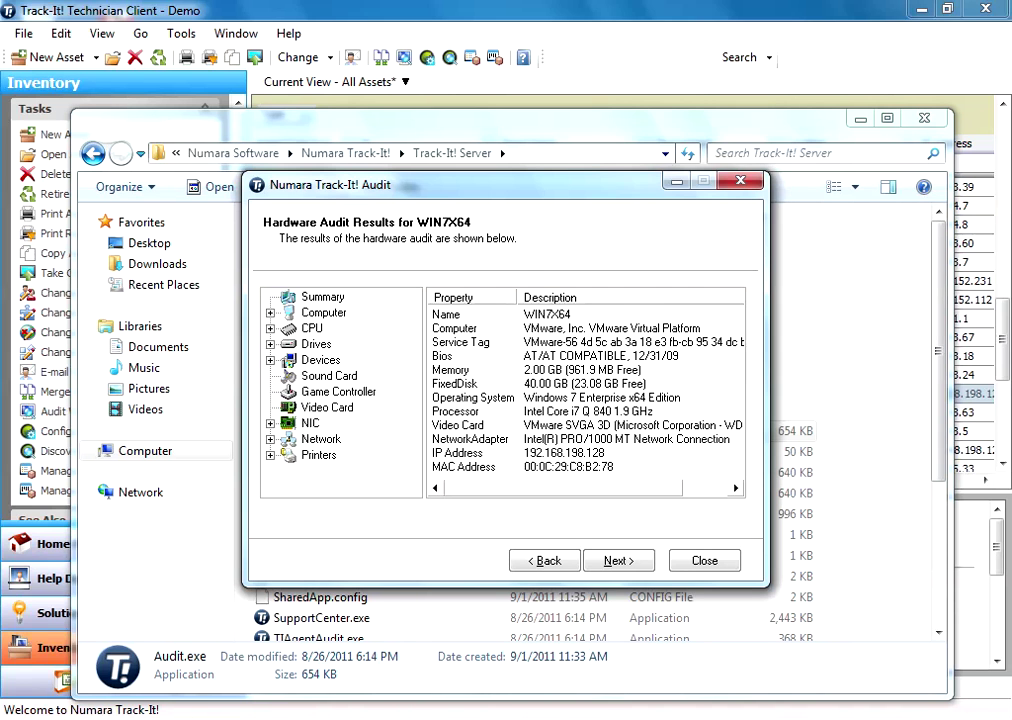
# Continue past the hardware audit results, finish the audit wizard and close the Track-It! Server folder window
pyautogui.click(619, 561)
pyautogui.press('Return')
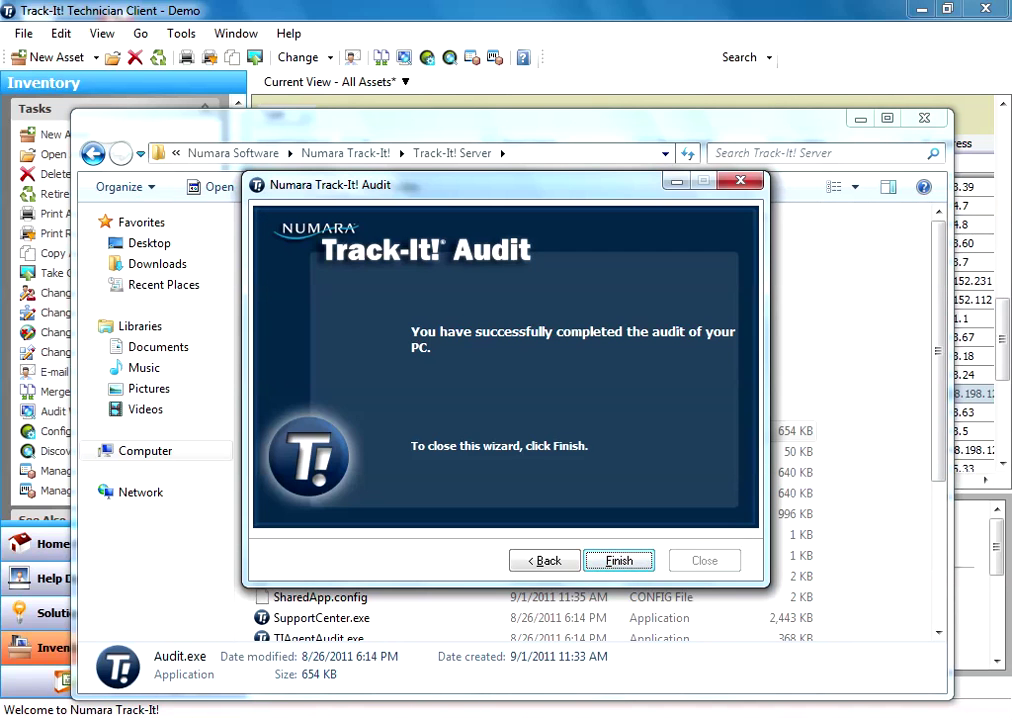
pyautogui.press('Return')
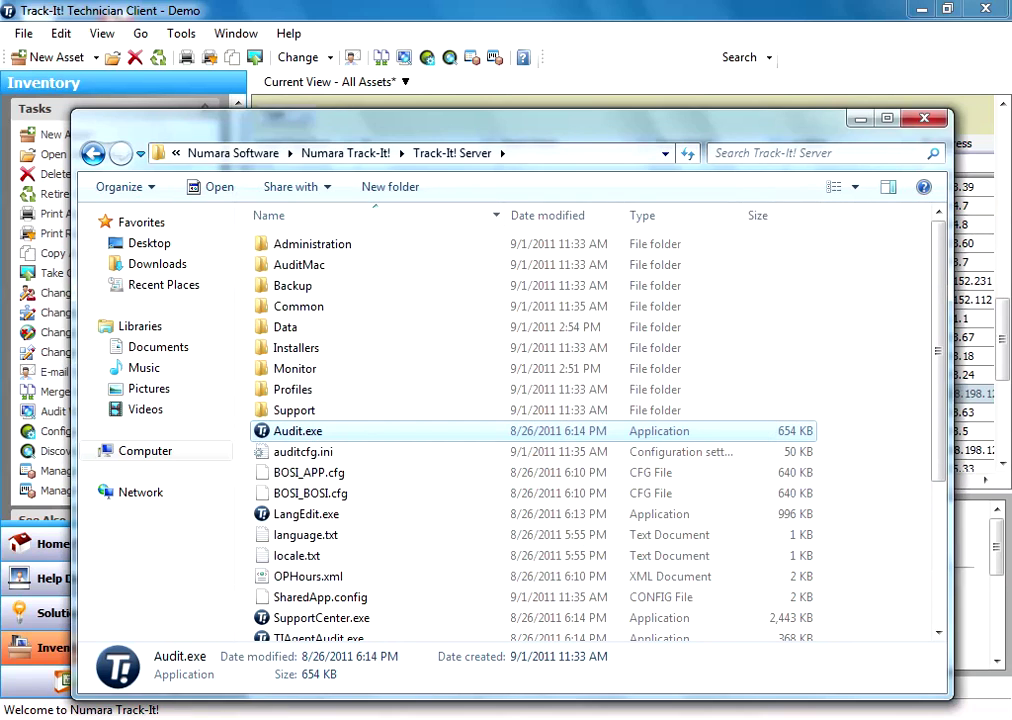
pyautogui.hotkey('alt', 'F4')
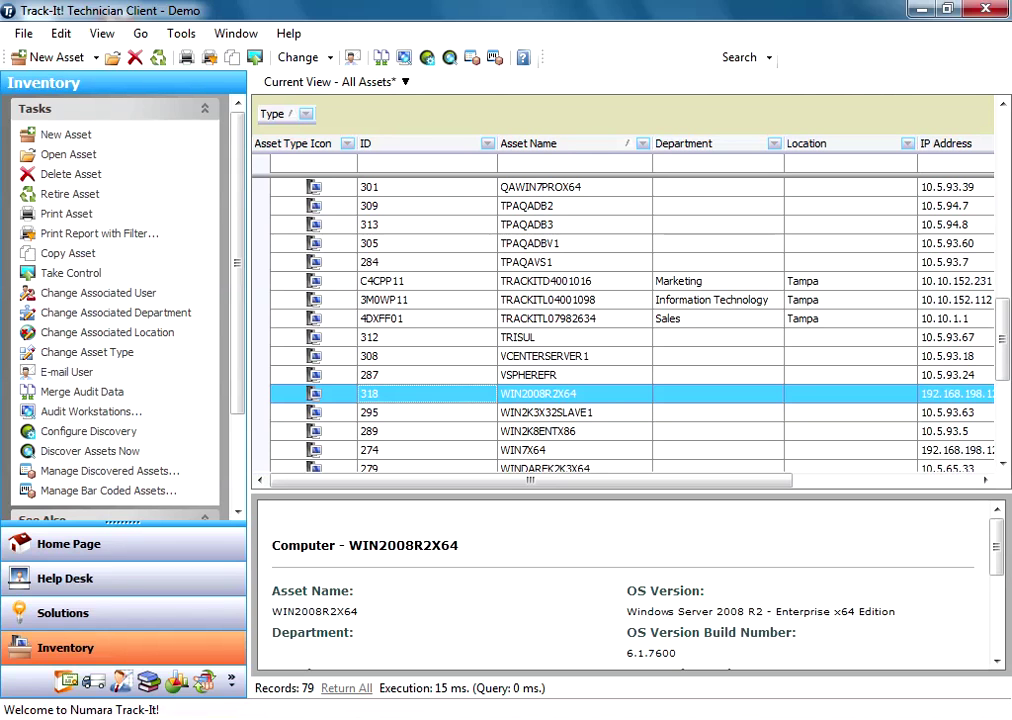
pyautogui.click(427, 300)
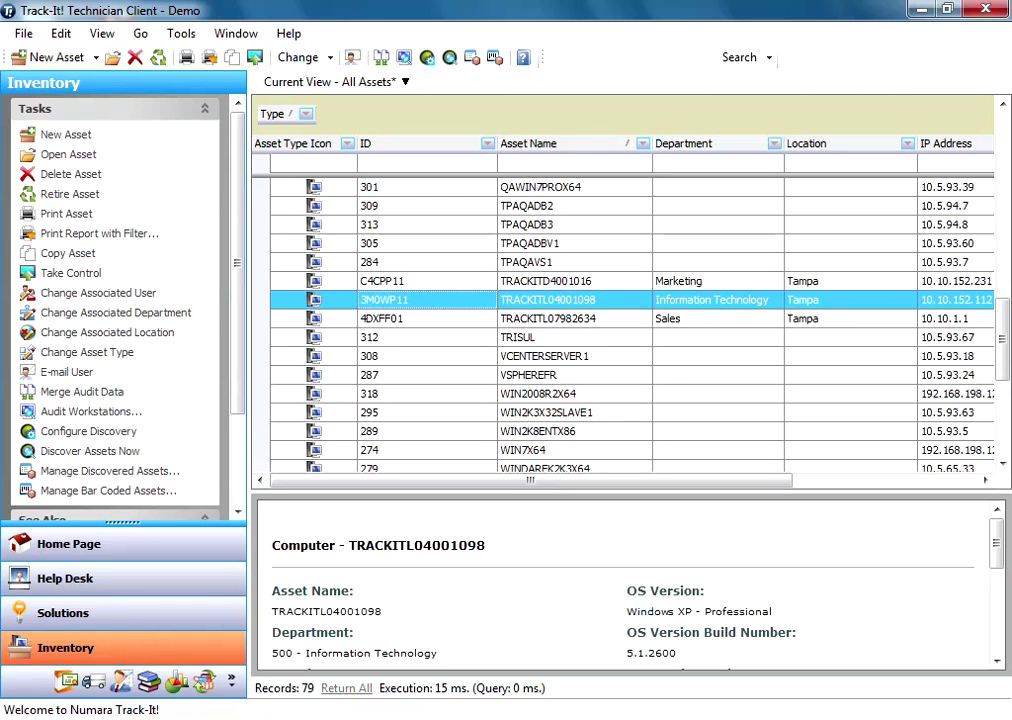
pyautogui.keyDown('shift'); pyautogui.click(427, 412); pyautogui.keyUp('shift')
pyautogui.rightClick(437, 340)
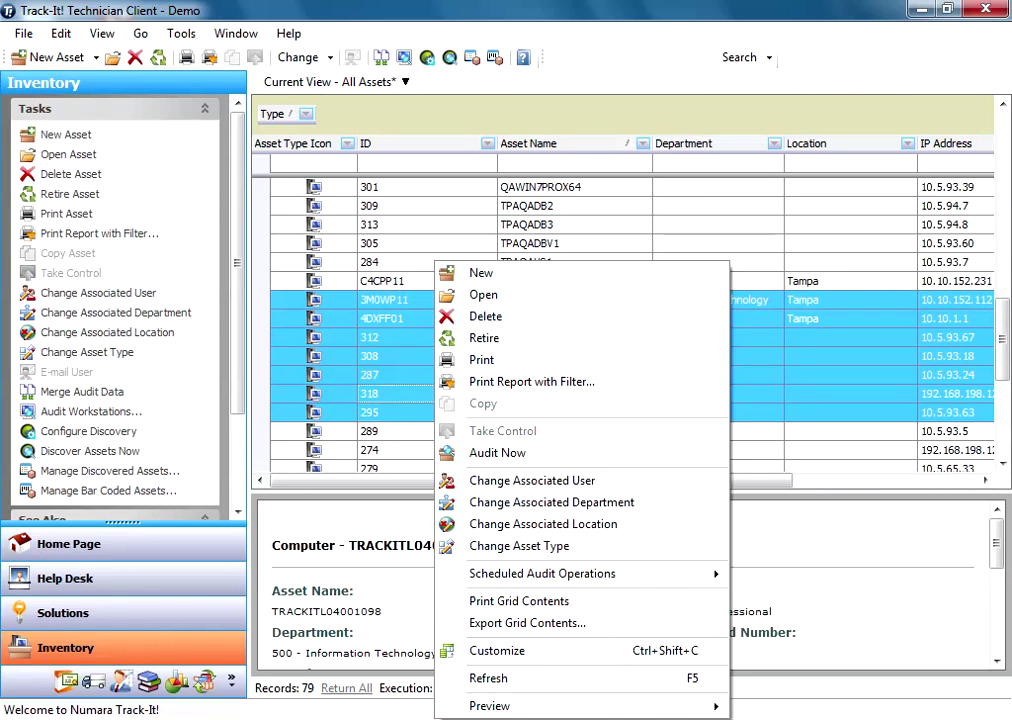
pyautogui.click(420, 412)
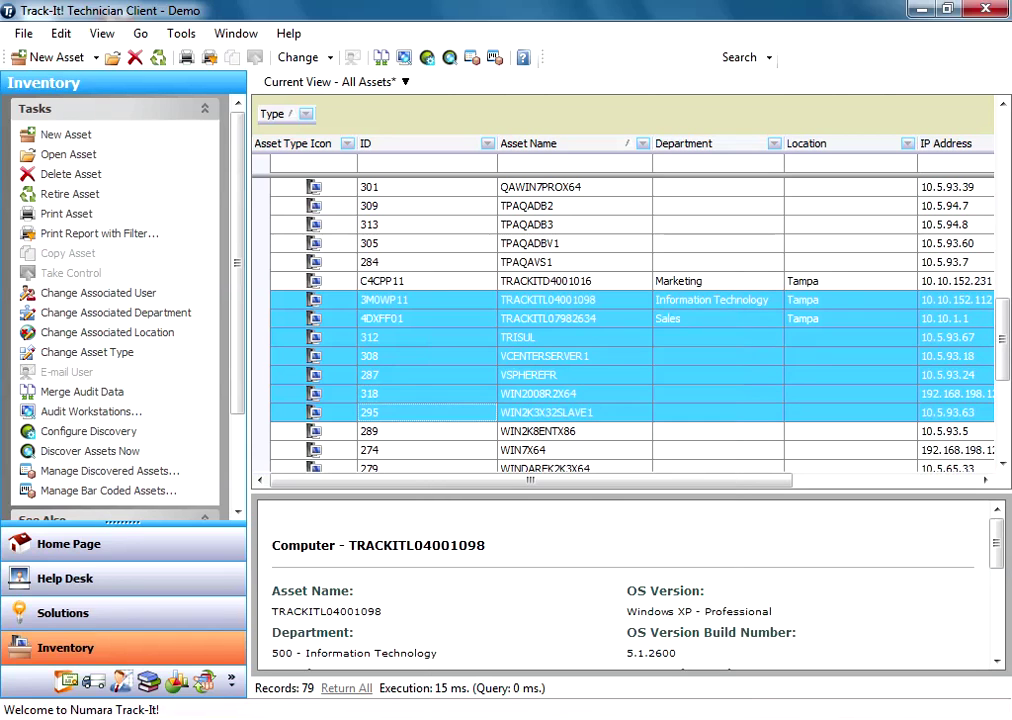
pyautogui.click(424, 431)
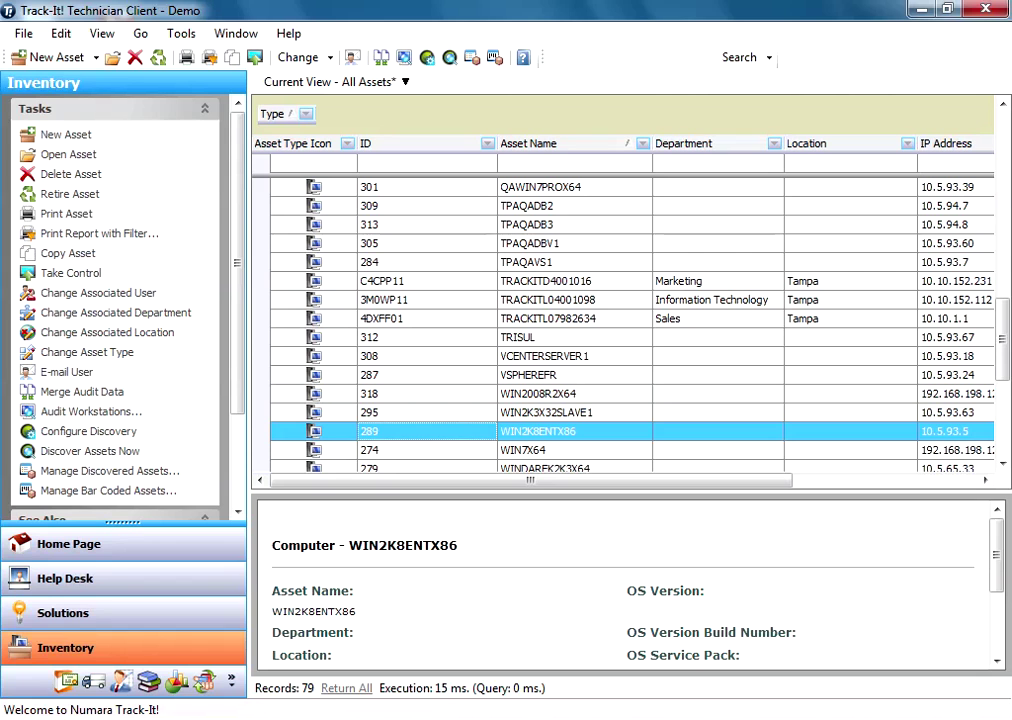
# Request an immediate audit of the WIN2008R2X64 asset and agree to enter the software installation credentials
pyautogui.click(424, 394)
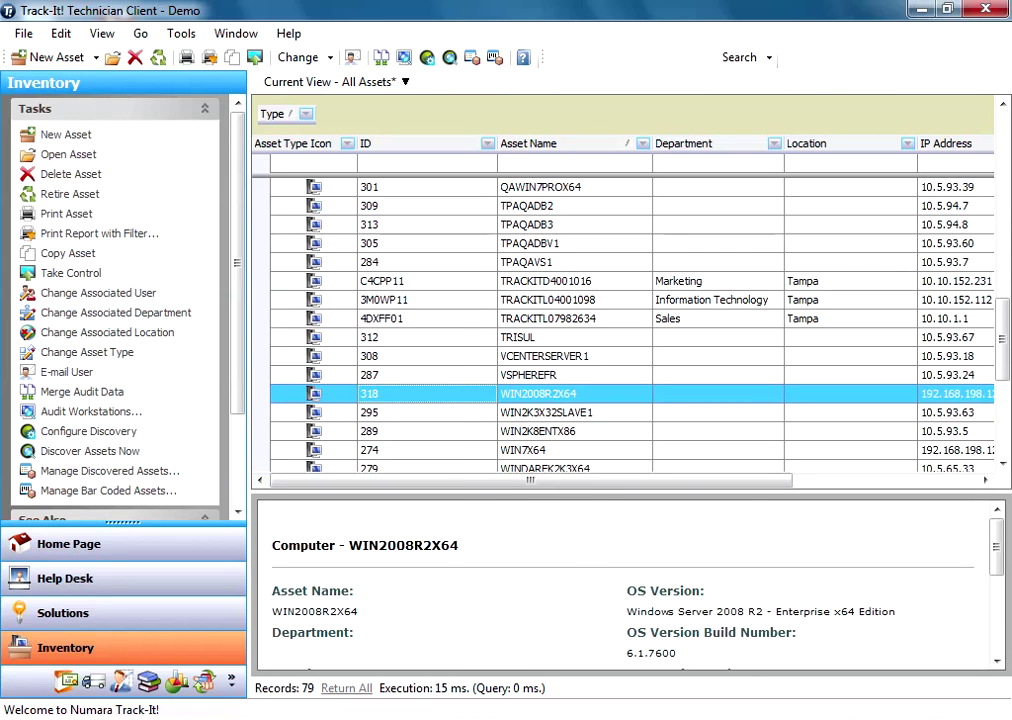
pyautogui.rightClick(462, 393)
pyautogui.rightClick(444, 394)
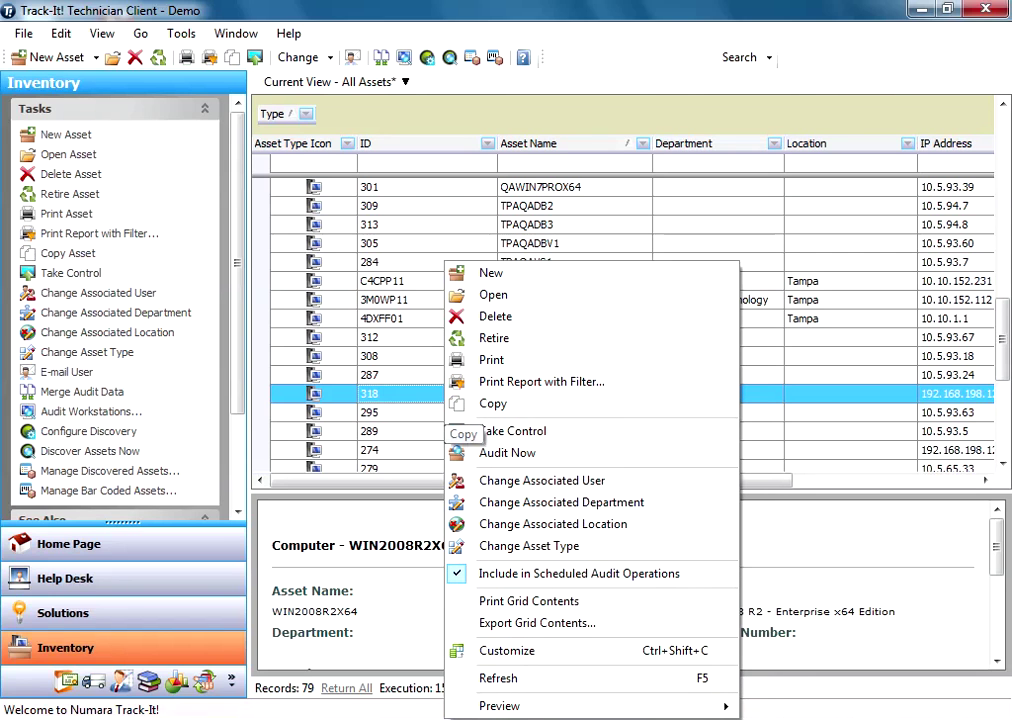
pyautogui.click(500, 452)
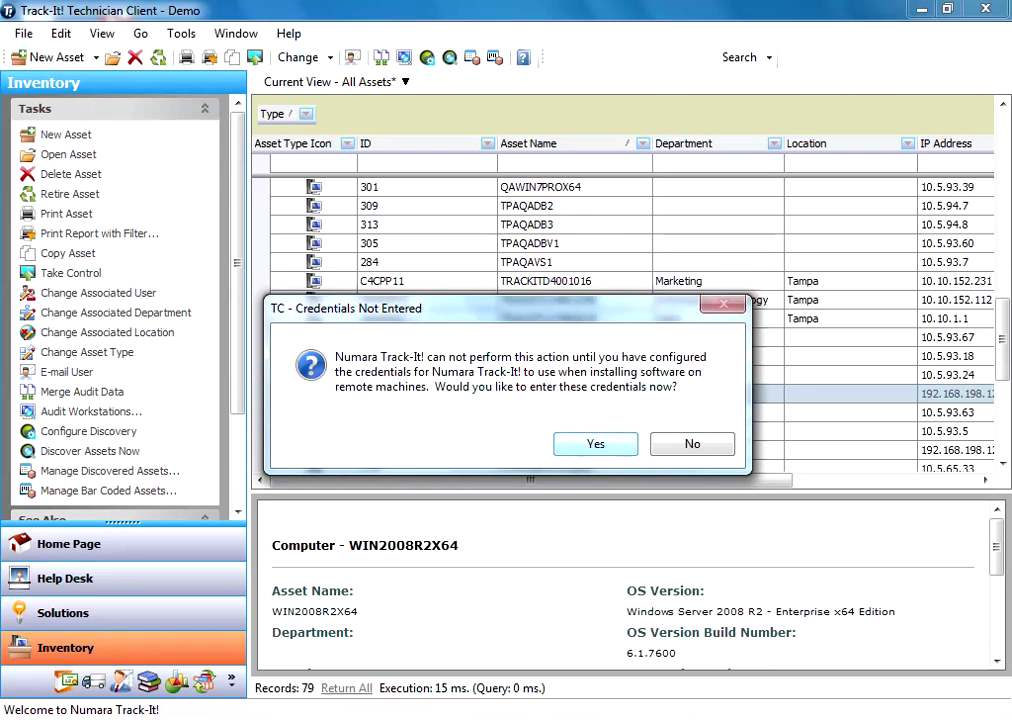
pyautogui.press('Return')
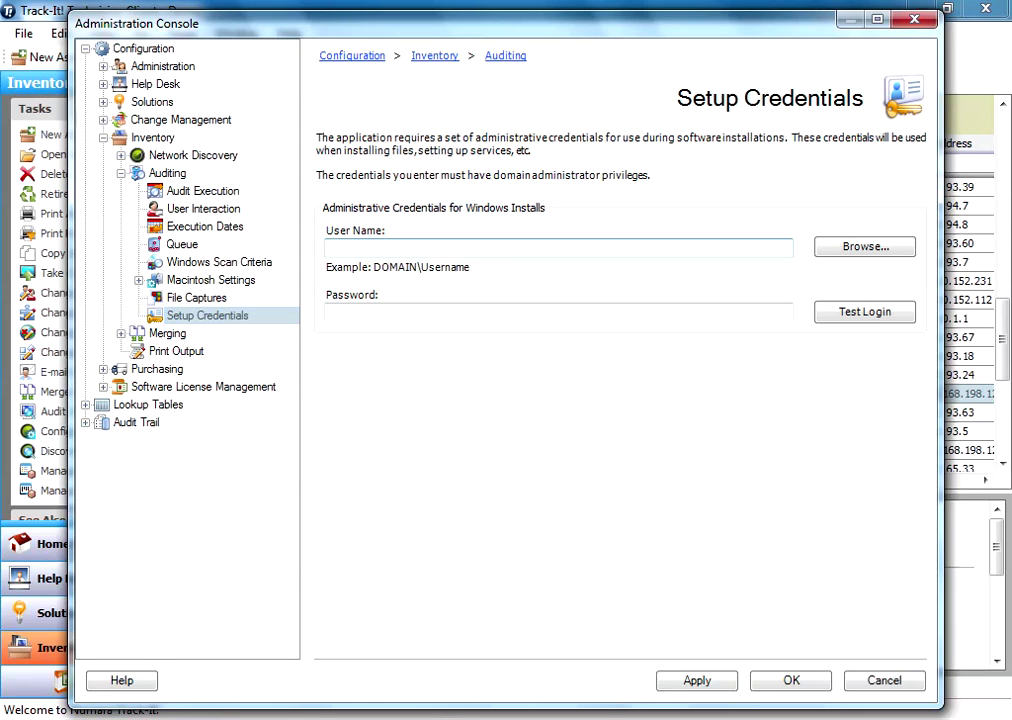
# Enter qalab\administrator as the user name plus the account password for Windows installs, test the login and save the credentials
pyautogui.write('qalab')
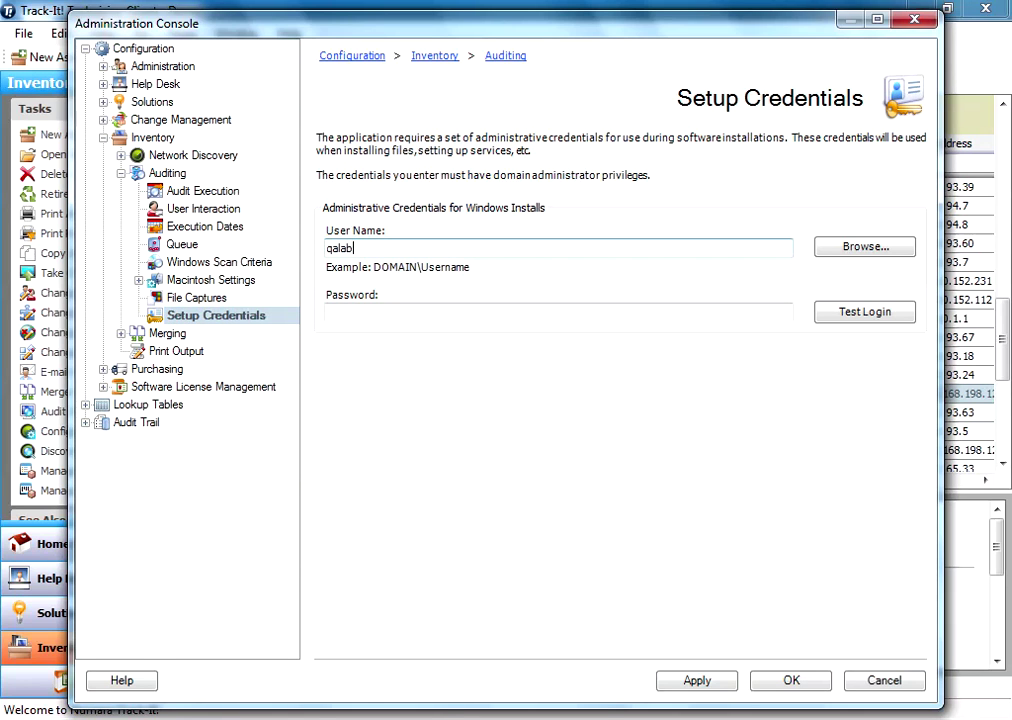
pyautogui.write('\\administrator')
pyautogui.click(429, 313)
pyautogui.write('**')
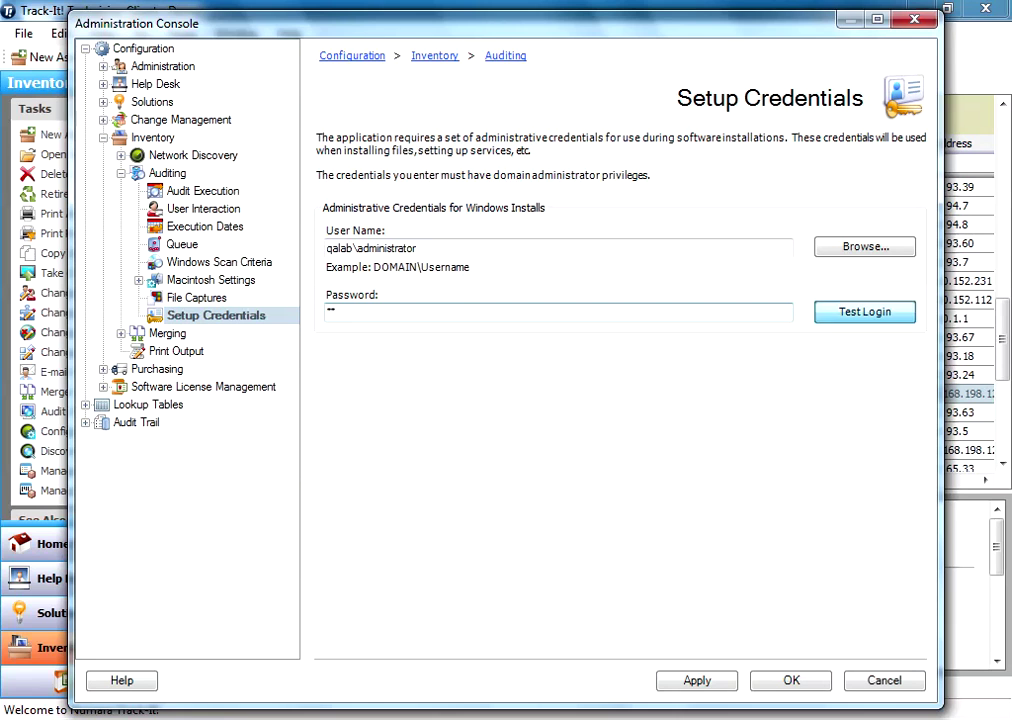
pyautogui.click(864, 312)
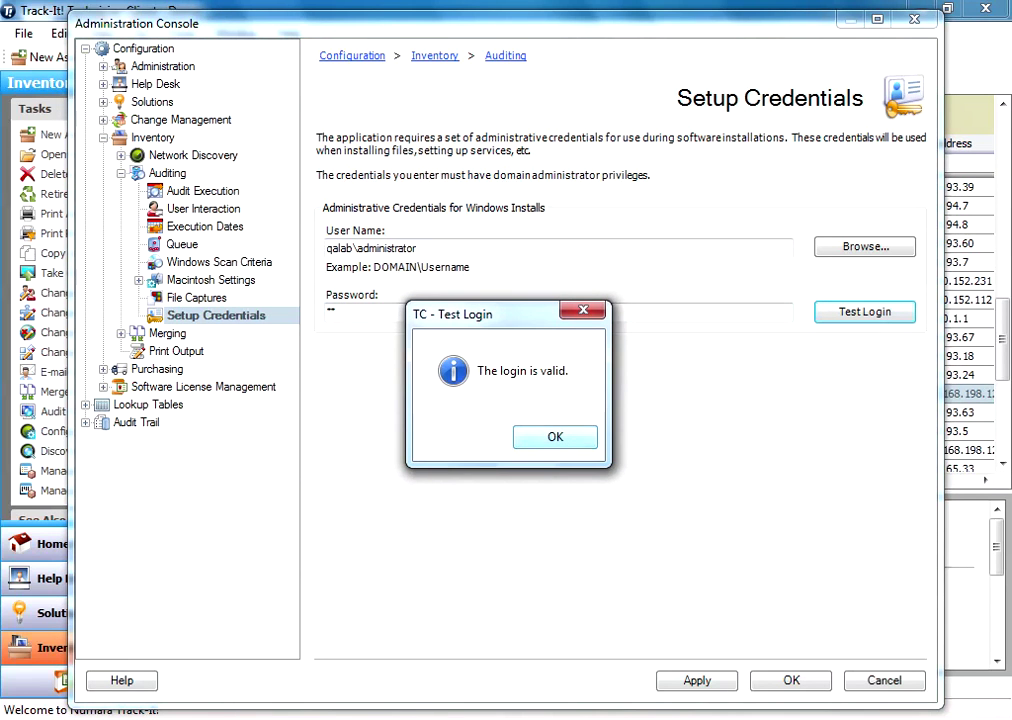
pyautogui.press('Return')
pyautogui.click(791, 680)
# Audit the WIN2008R2X64 workstation now and minimize the audit progress window
pyautogui.rightClick(454, 395)
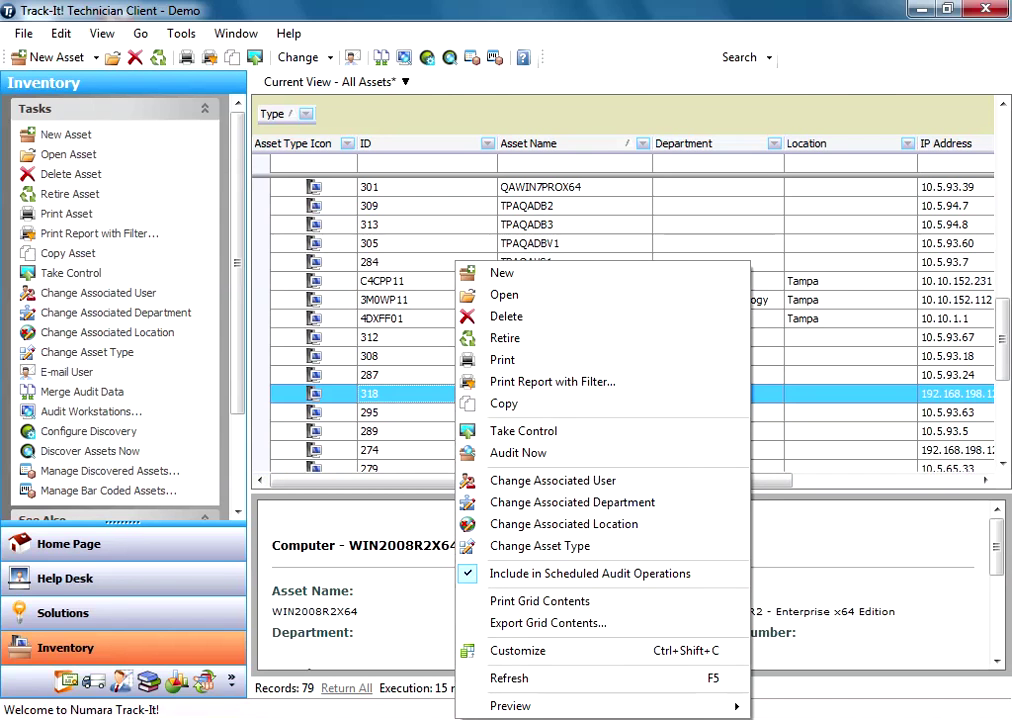
pyautogui.click(521, 456)
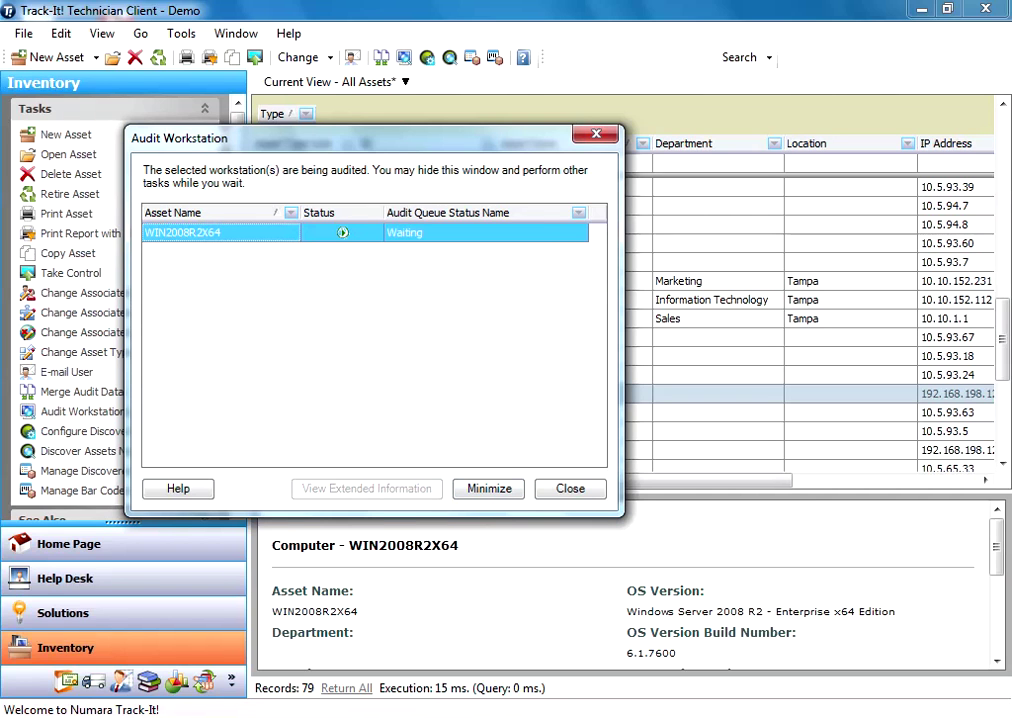
pyautogui.click(342, 232)
pyautogui.click(489, 488)
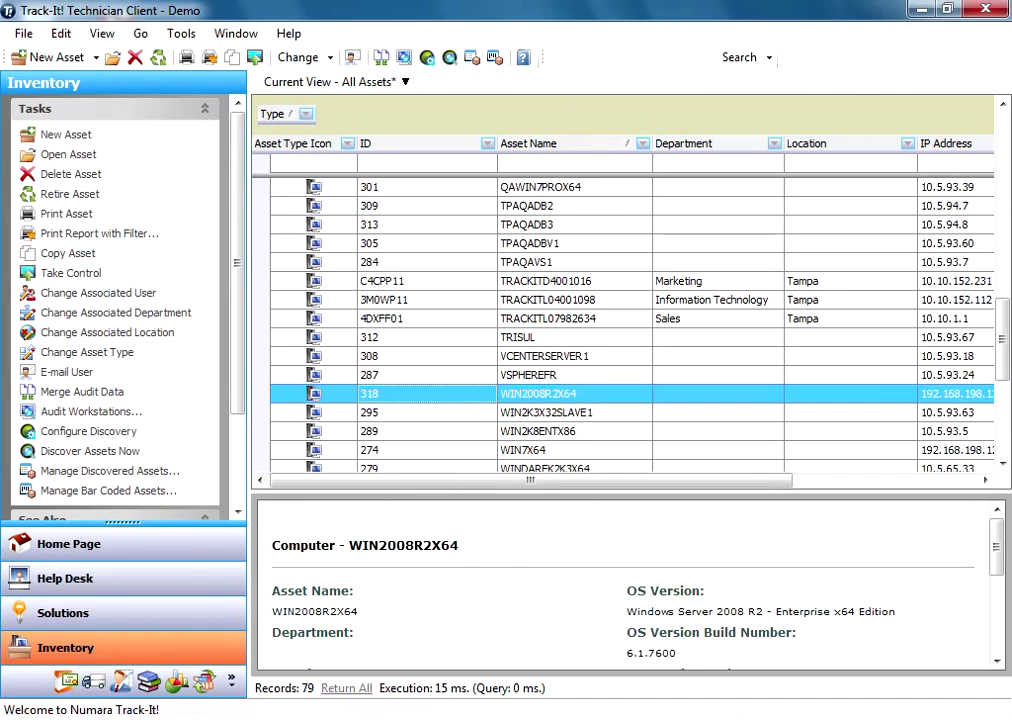
# Open the WIN2008R2X64 asset record and examine its audited computer, CPU, operating system, memory and drive details
pyautogui.doubleClick(427, 394)
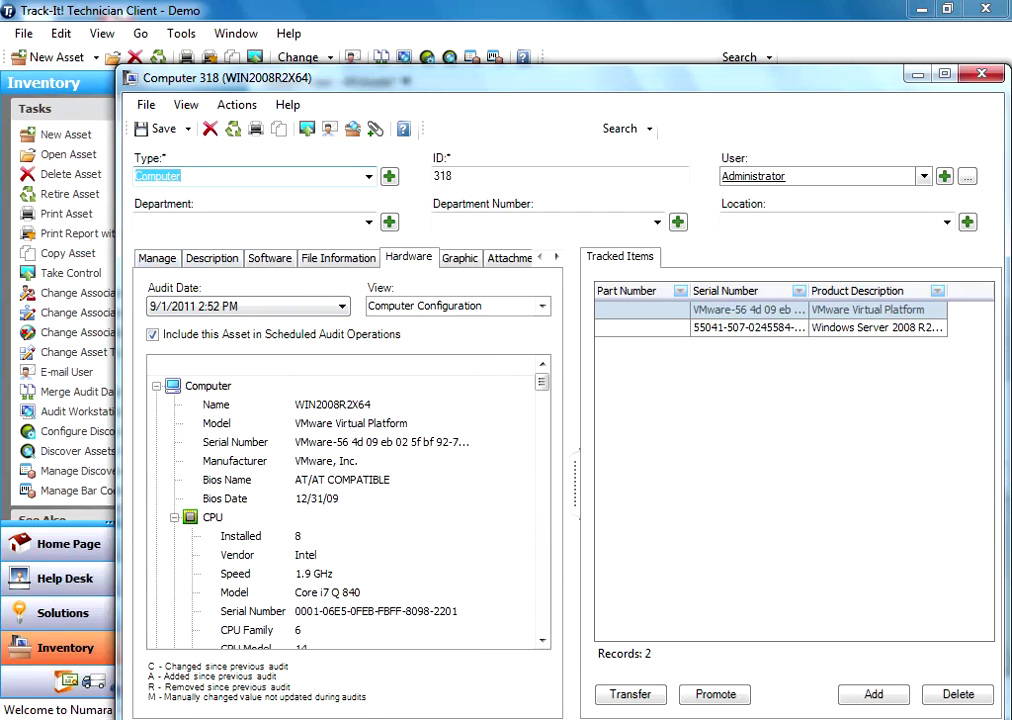
pyautogui.scroll(-1, 347, 500)
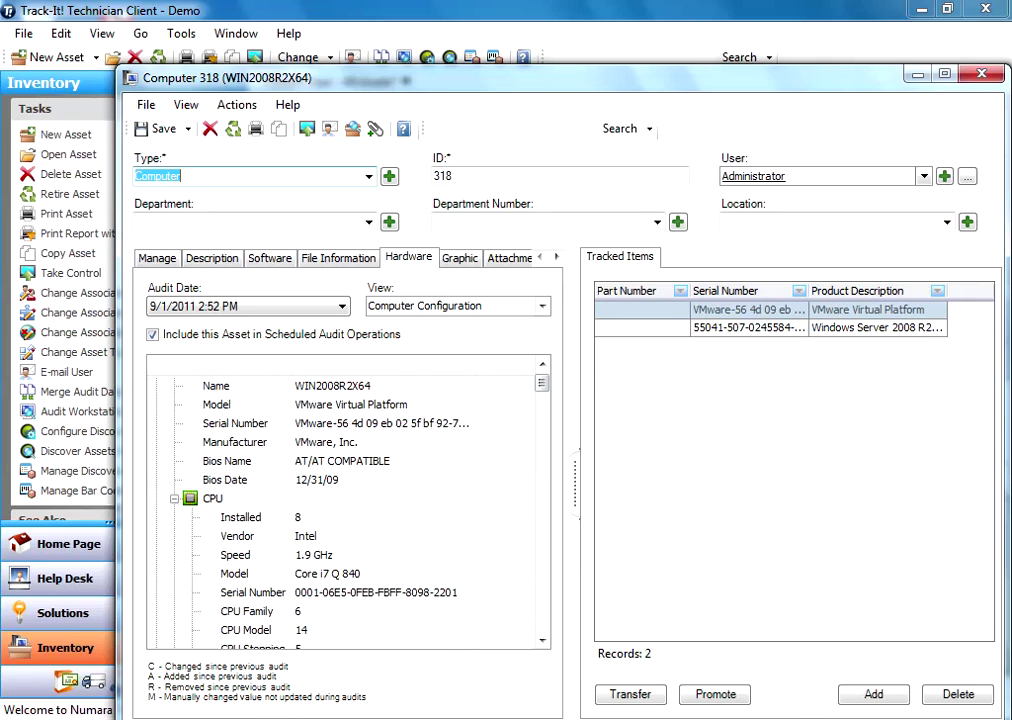
pyautogui.scroll(-2, 347, 500)
pyautogui.scroll(-10, 347, 500)
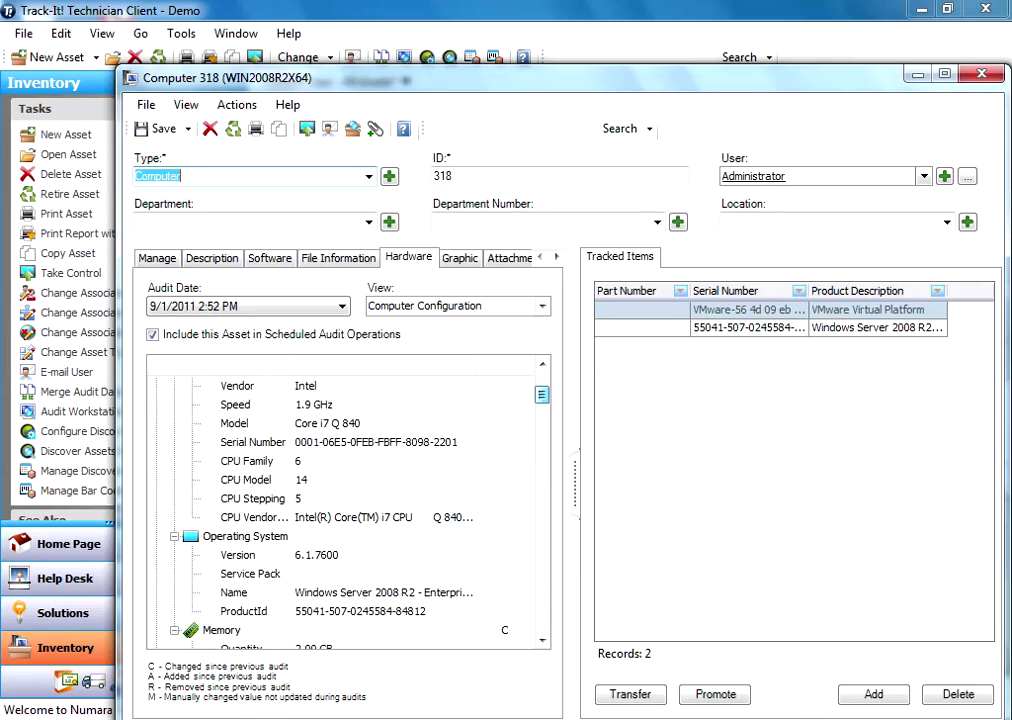
pyautogui.scroll(-4, 347, 500)
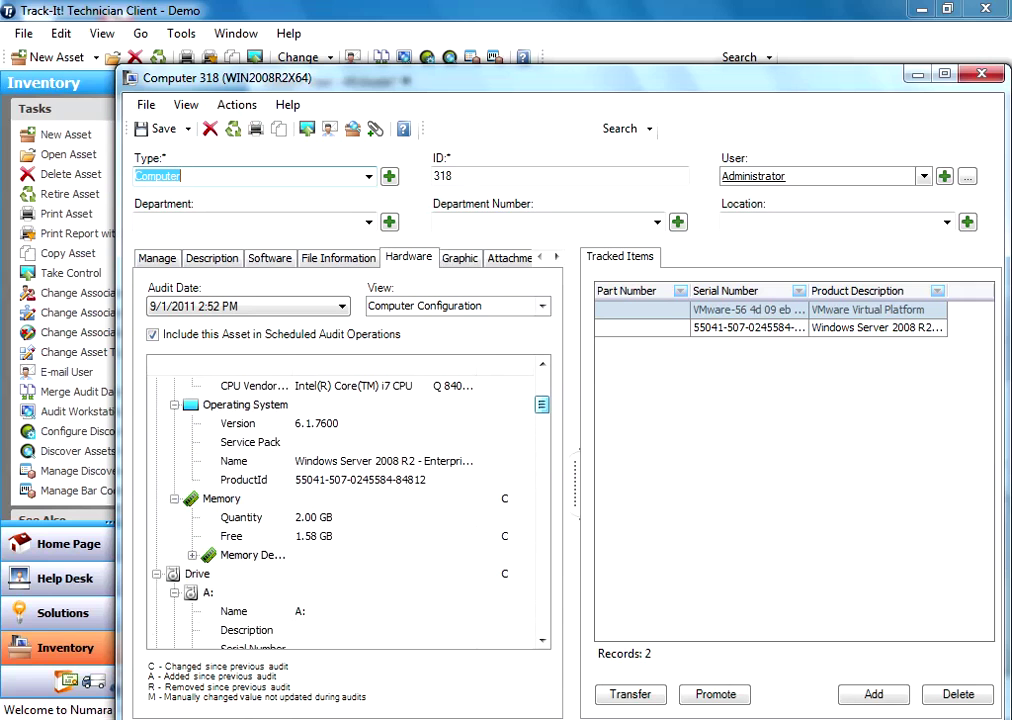
pyautogui.scroll(13, 347, 500)
pyautogui.scroll(2, 347, 500)
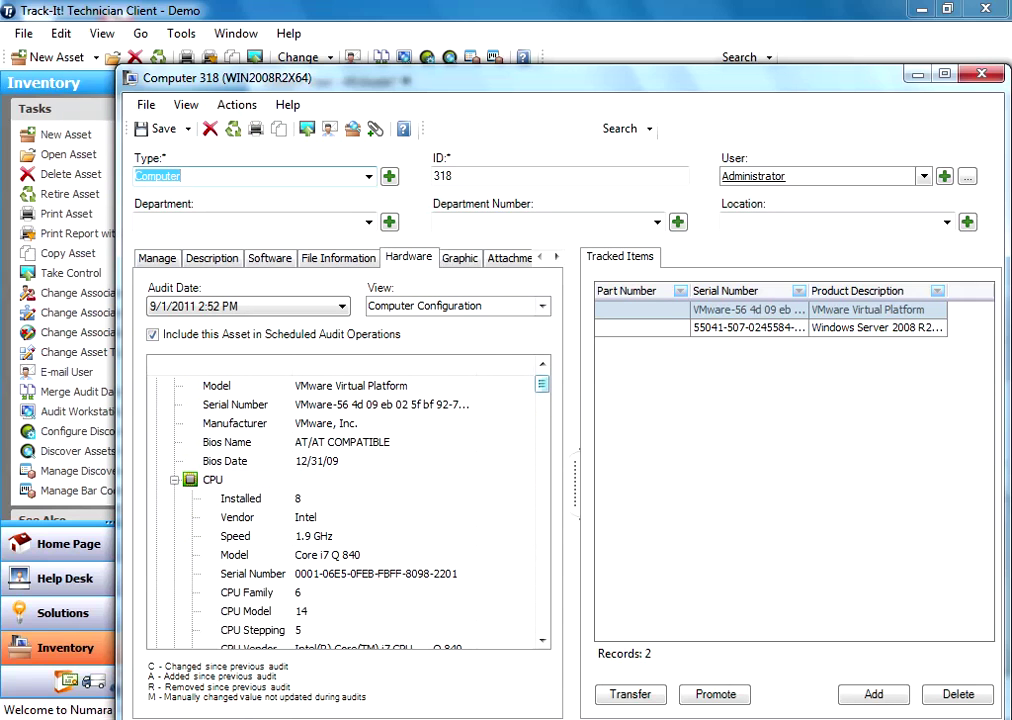
pyautogui.scroll(2, 347, 500)
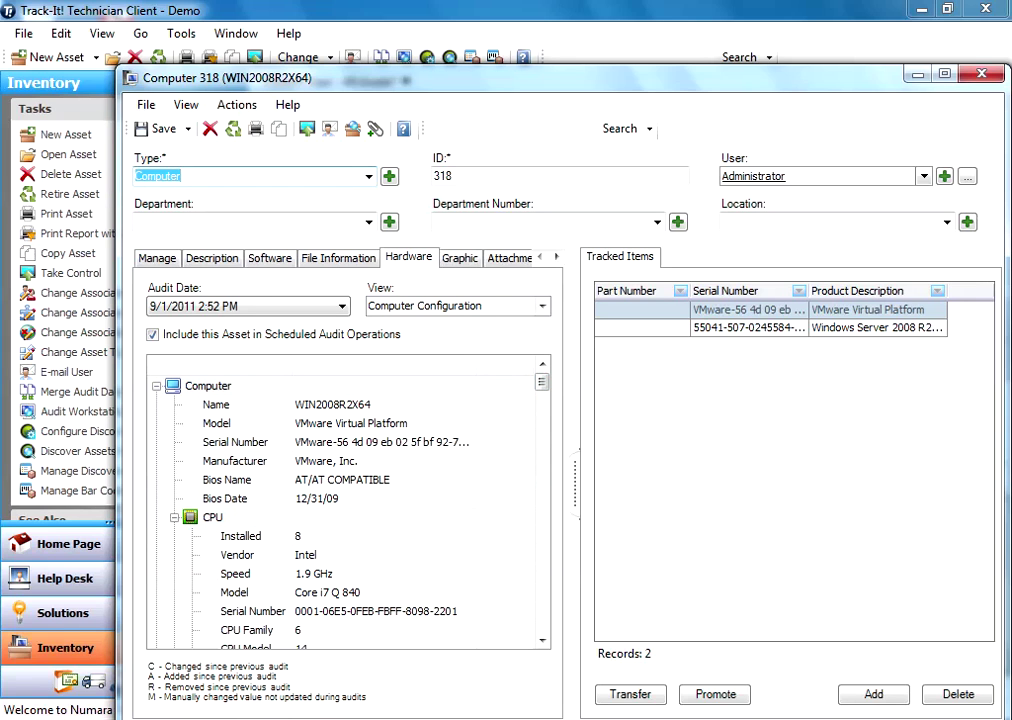
pyautogui.click(340, 405)
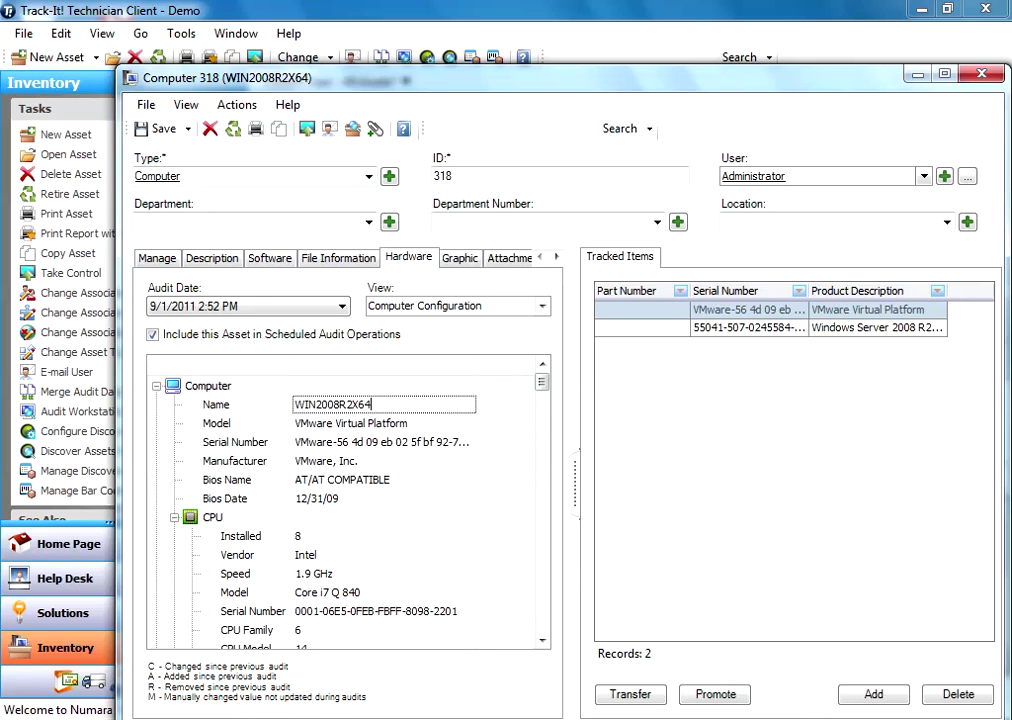
# Review the asset's captured file information and its software programs, titles and unidentified files
pyautogui.click(338, 258)
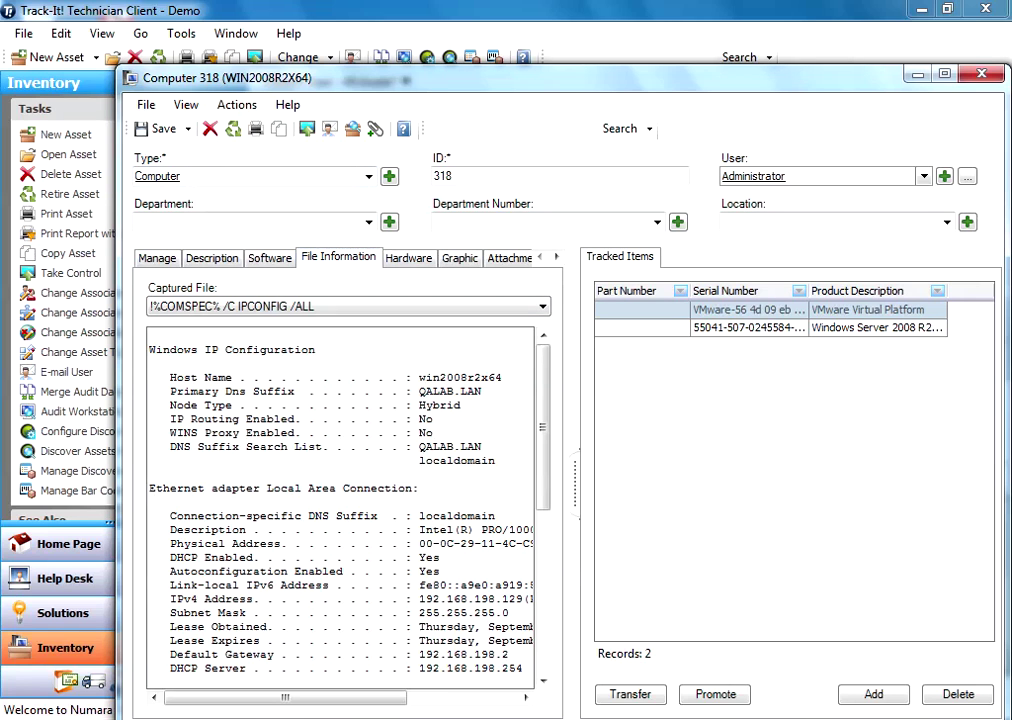
pyautogui.click(269, 258)
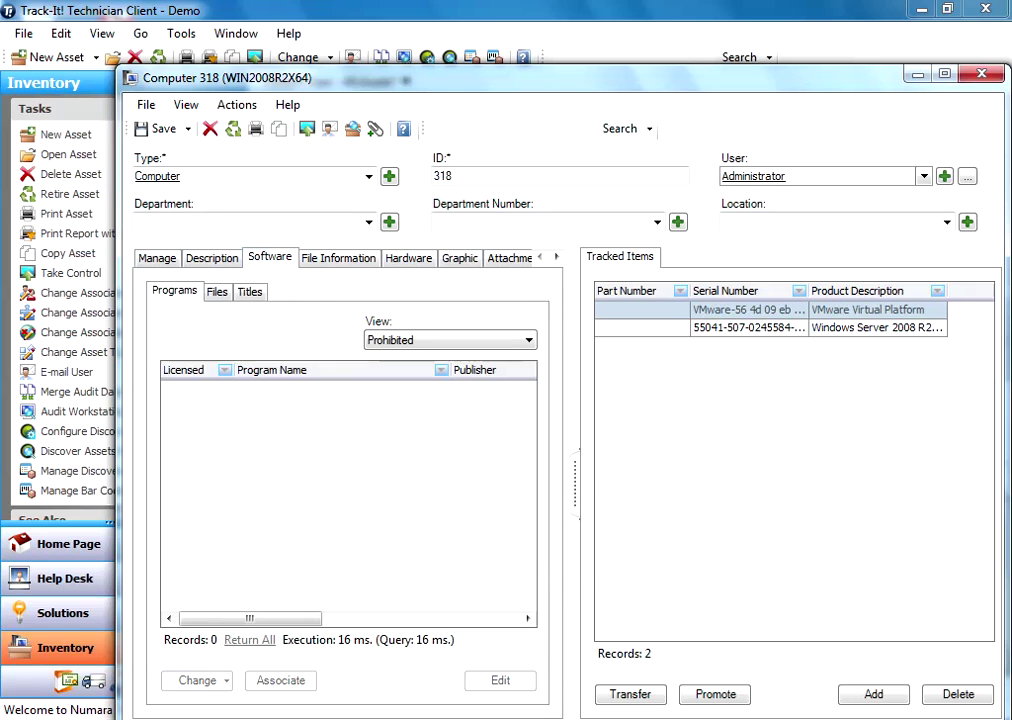
pyautogui.click(217, 291)
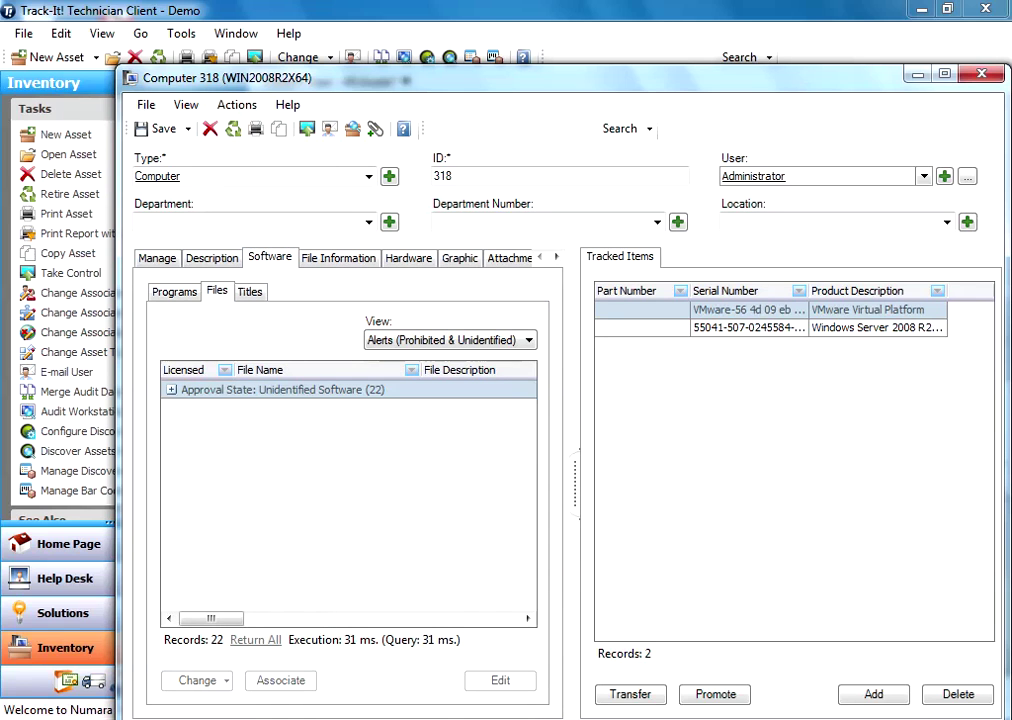
pyautogui.click(172, 390)
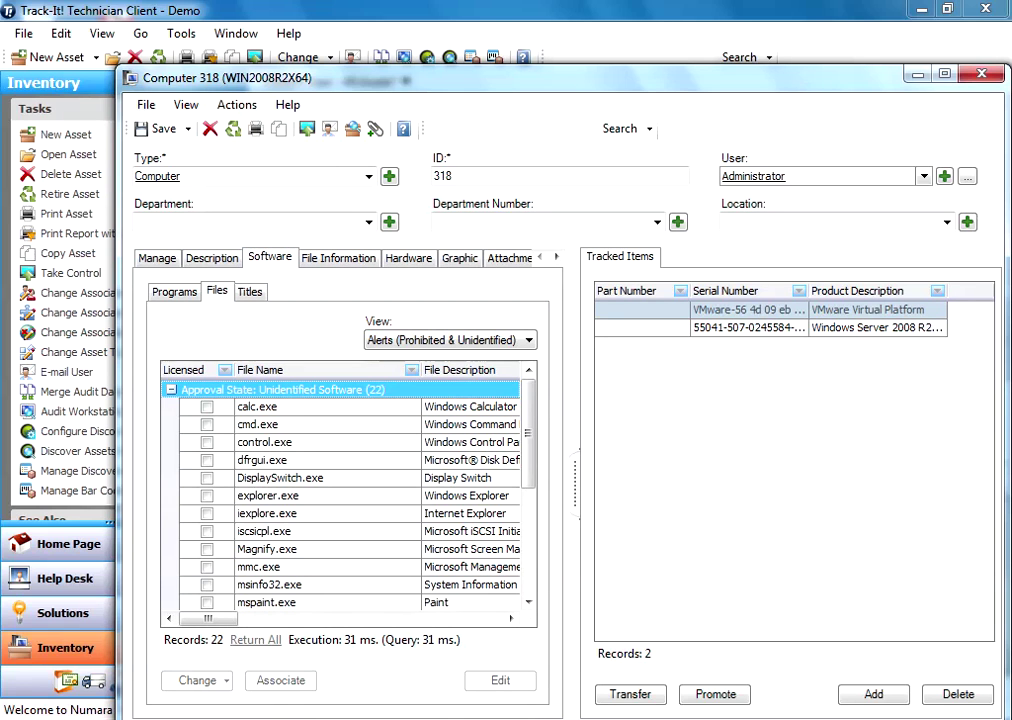
pyautogui.click(249, 291)
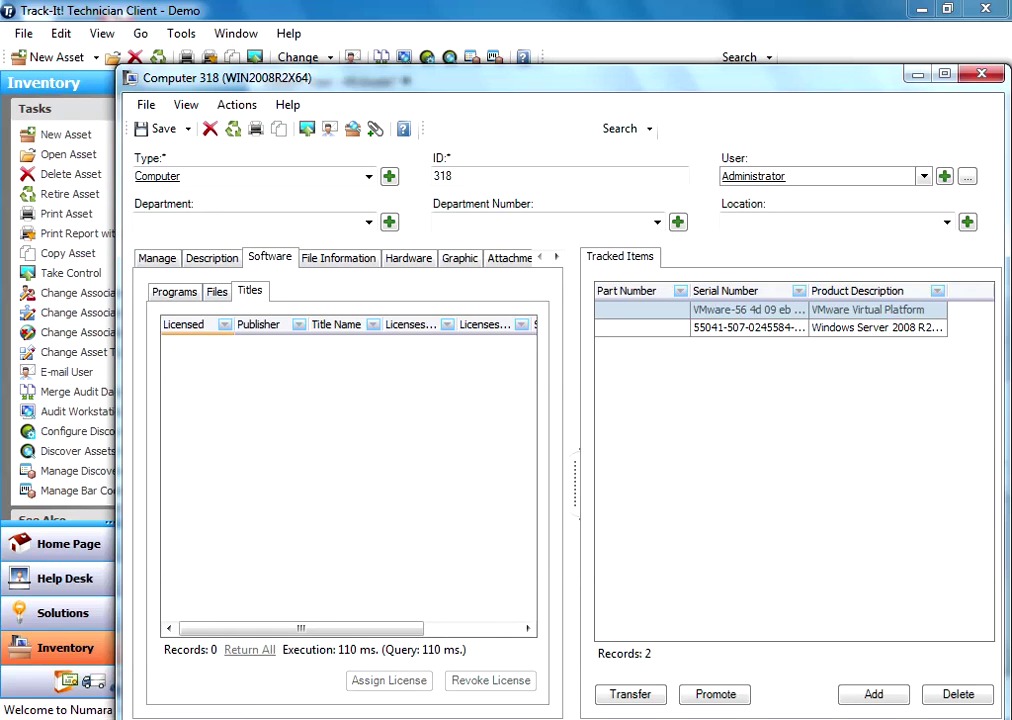
pyautogui.click(217, 291)
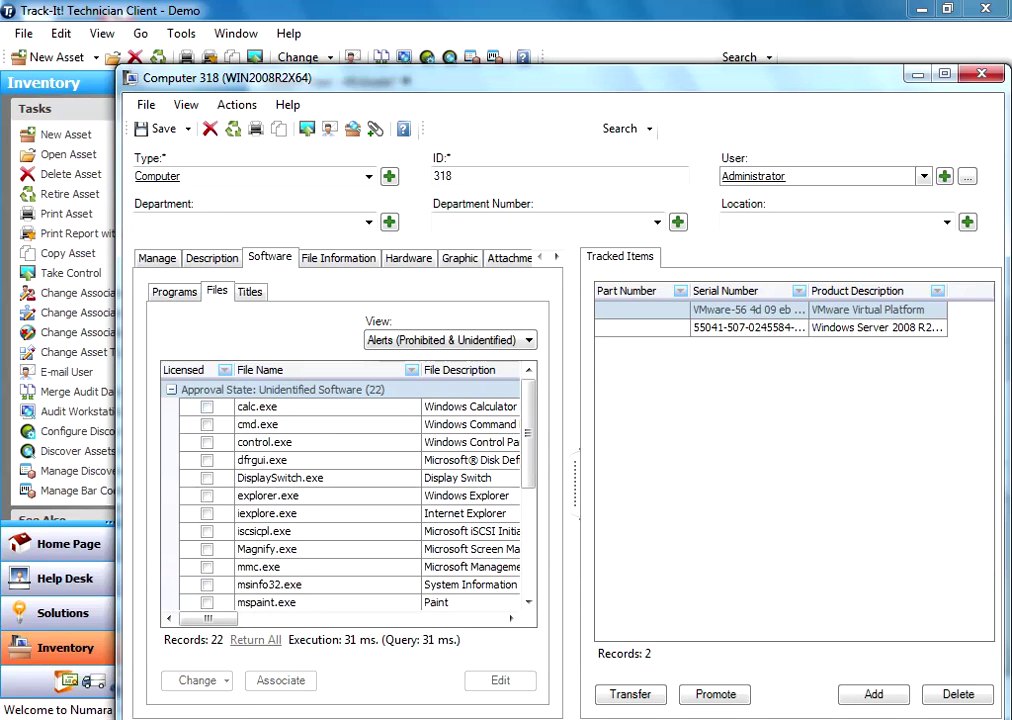
pyautogui.scroll(-4, 340, 495)
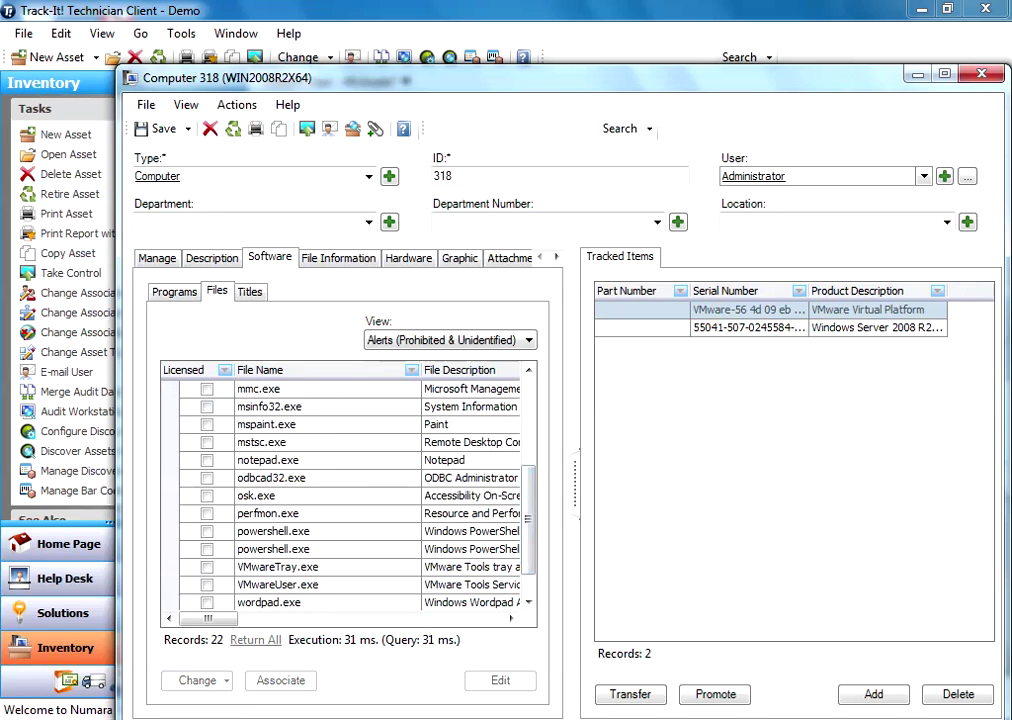
# Review the asset's software programs, user-defined management fields and hardware configuration, and close the WIN2008R2X64 record
pyautogui.click(174, 291)
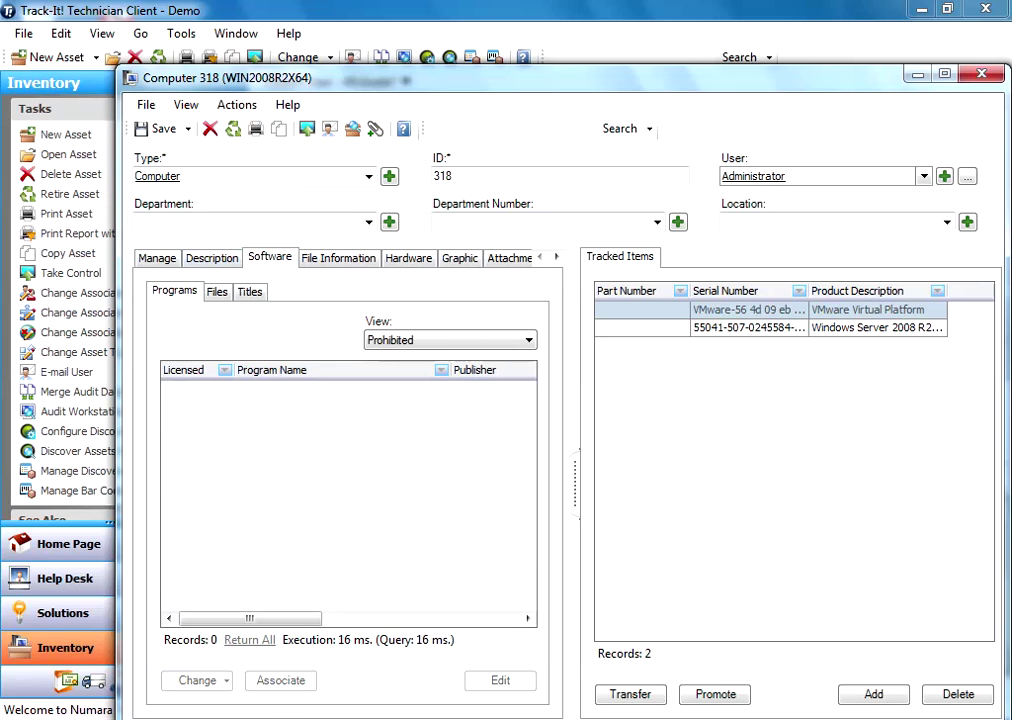
pyautogui.click(212, 258)
pyautogui.click(157, 258)
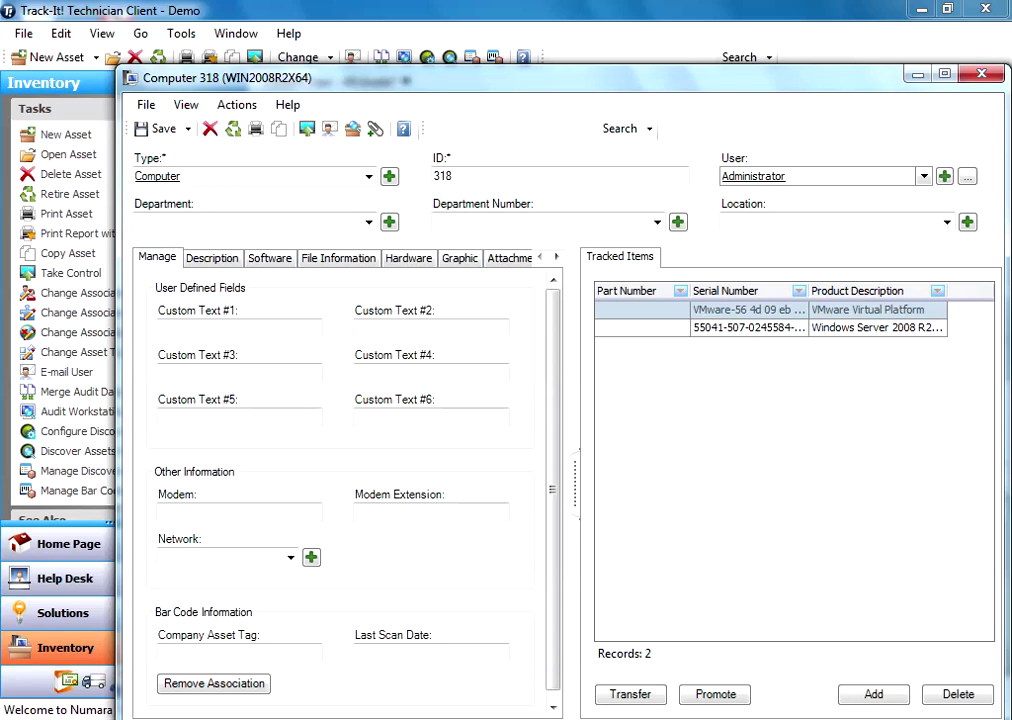
pyautogui.click(408, 258)
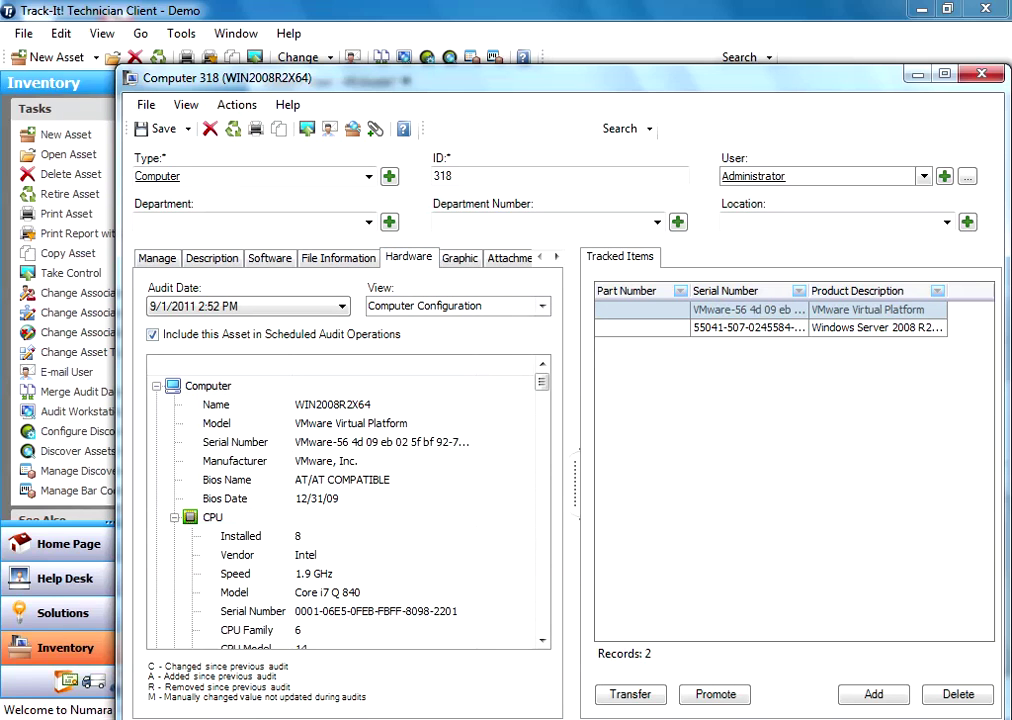
pyautogui.click(981, 74)
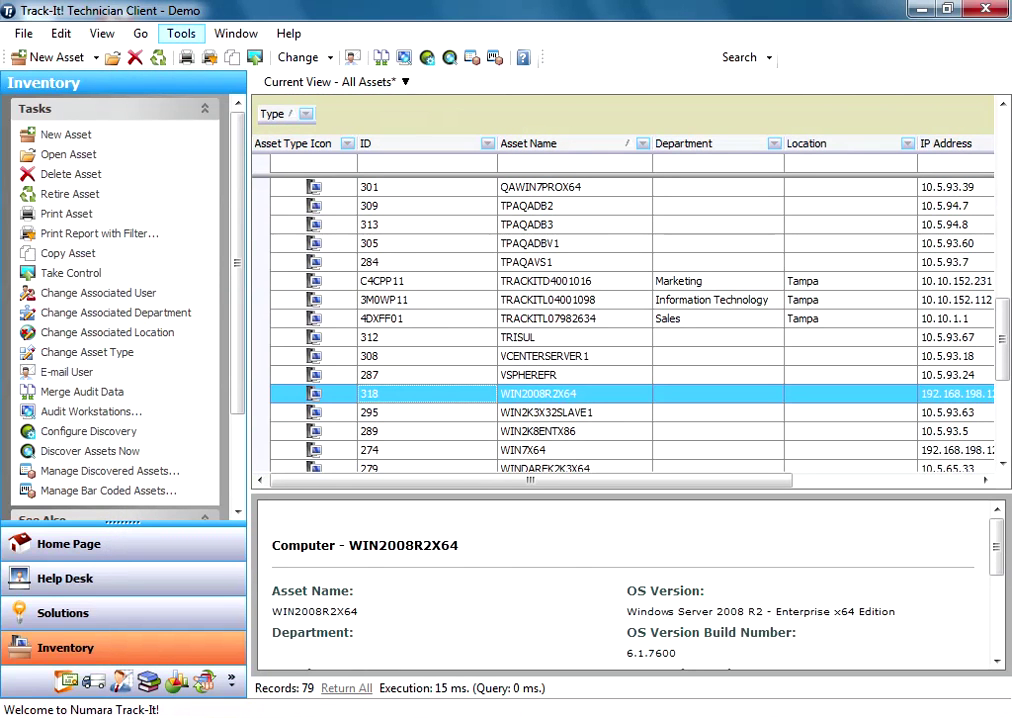
# Open the inventory auditing configuration in the Administration Console and review the Audit Execution, User Interaction and Execution Dates settings
pyautogui.click(181, 33)
pyautogui.click(258, 76)
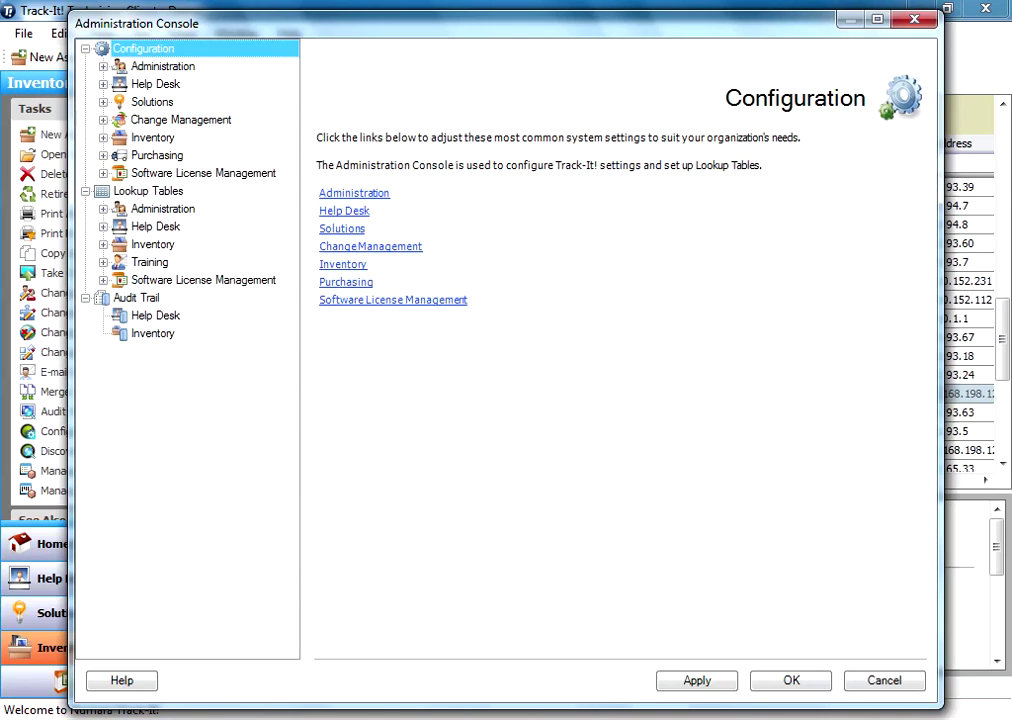
pyautogui.click(103, 138)
pyautogui.click(121, 173)
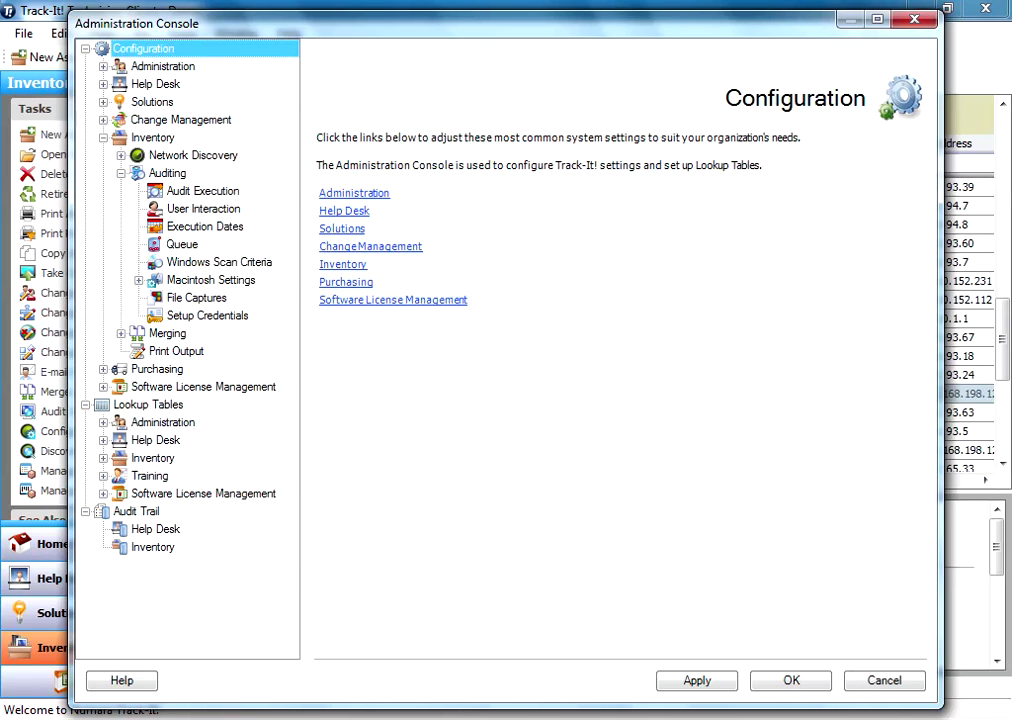
pyautogui.click(203, 191)
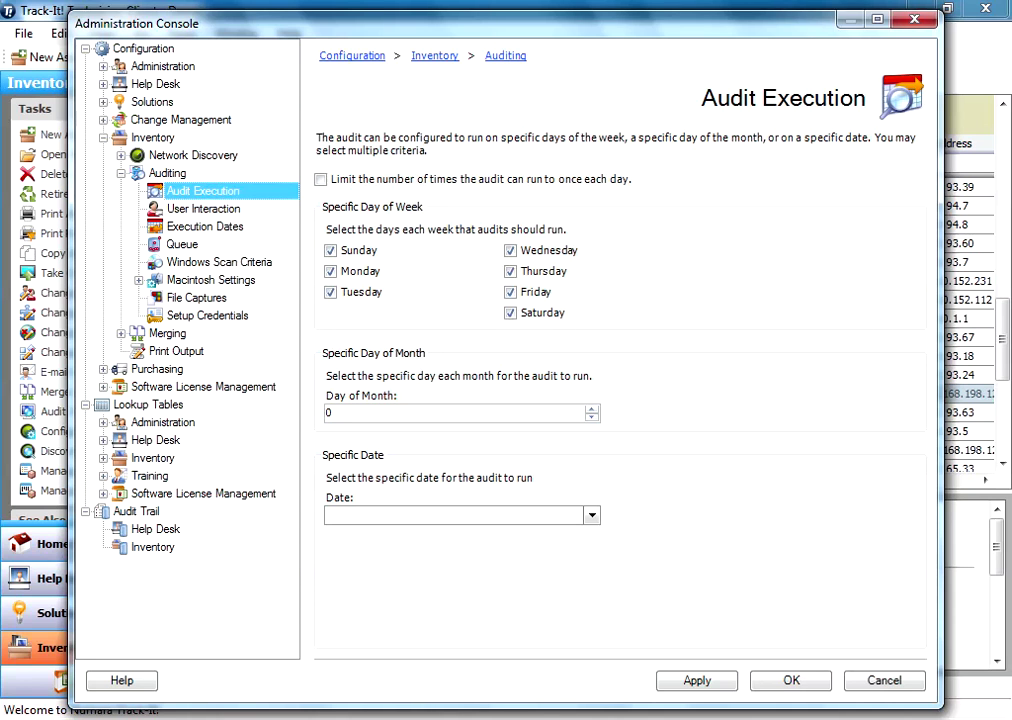
pyautogui.click(203, 209)
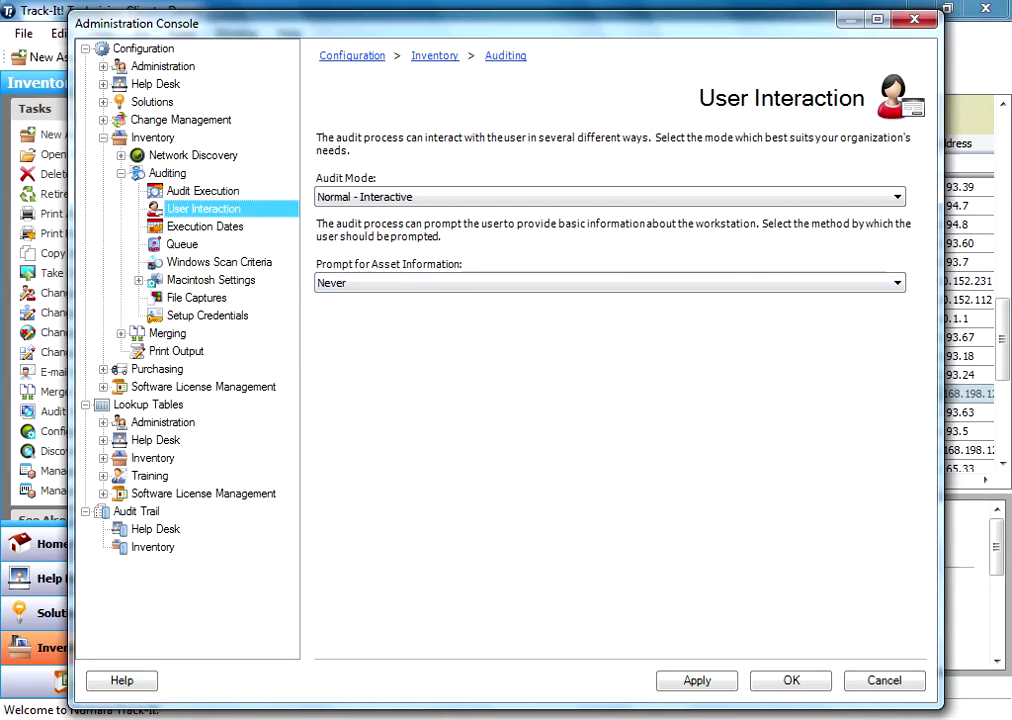
pyautogui.click(205, 227)
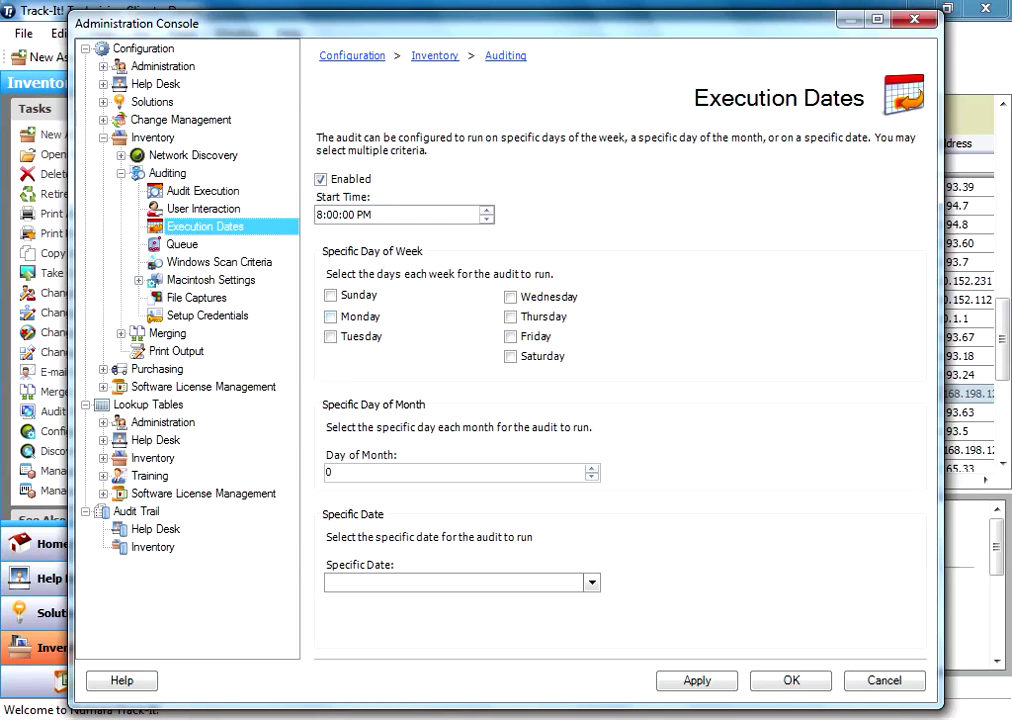
pyautogui.click(203, 191)
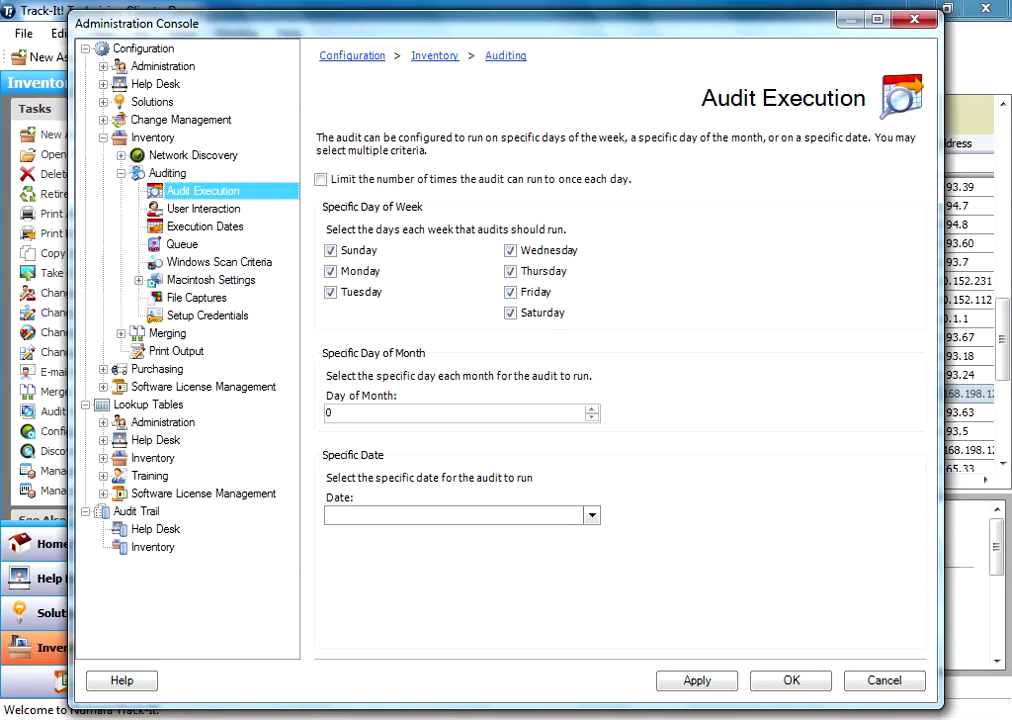
pyautogui.click(205, 227)
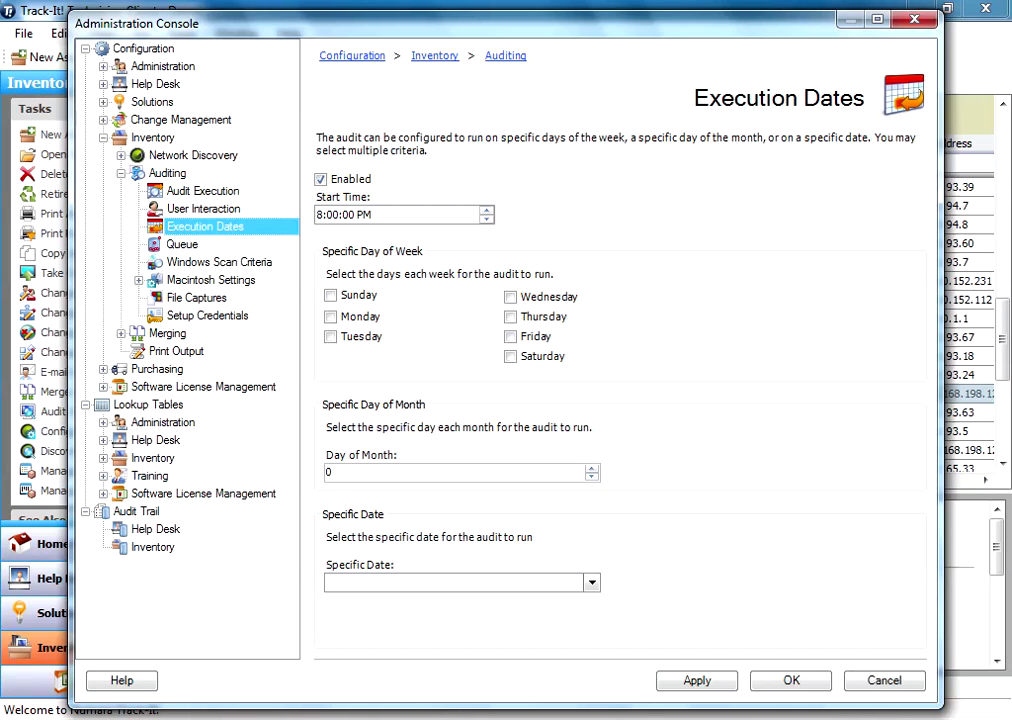
# Examine the scheduled audit queue, checking both the current queue and the history of prior audits
pyautogui.click(182, 244)
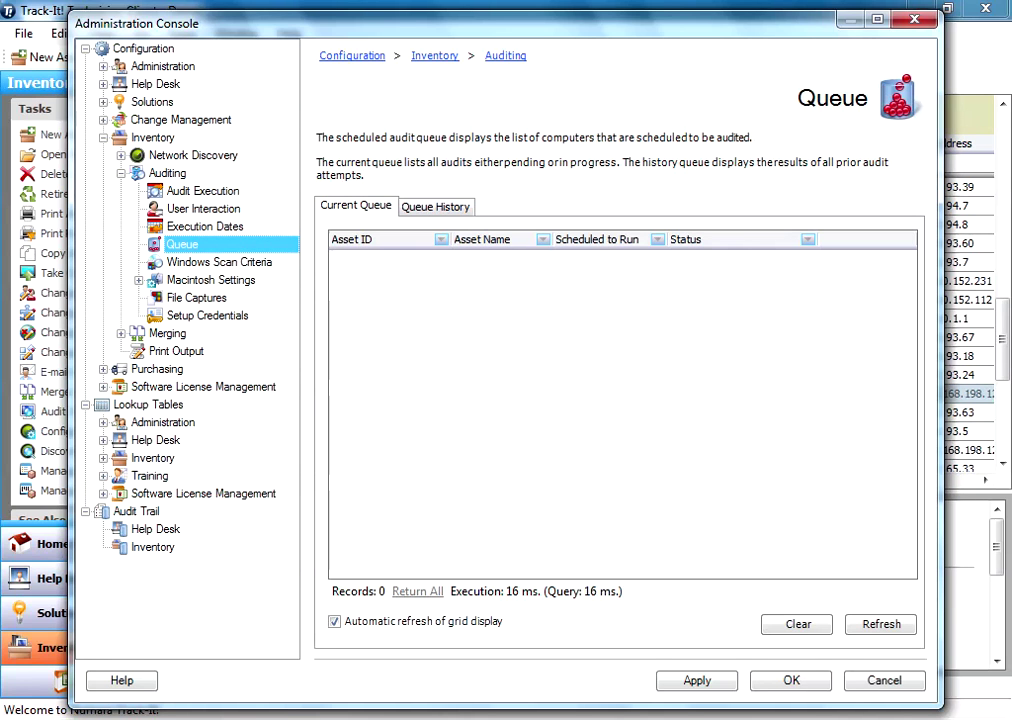
pyautogui.click(435, 207)
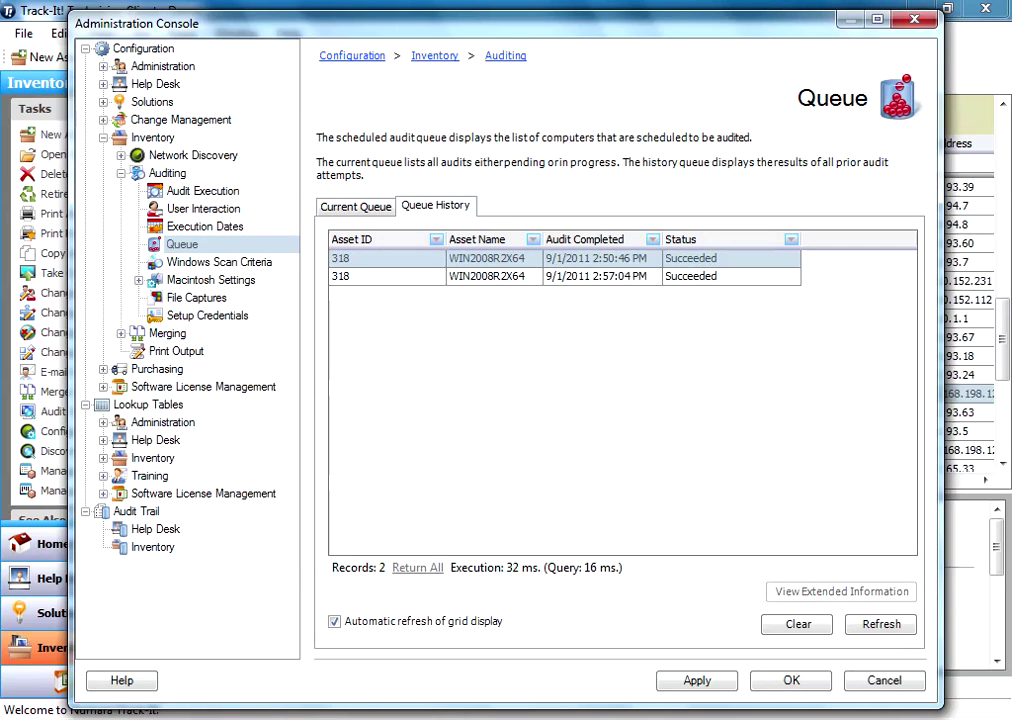
pyautogui.click(356, 207)
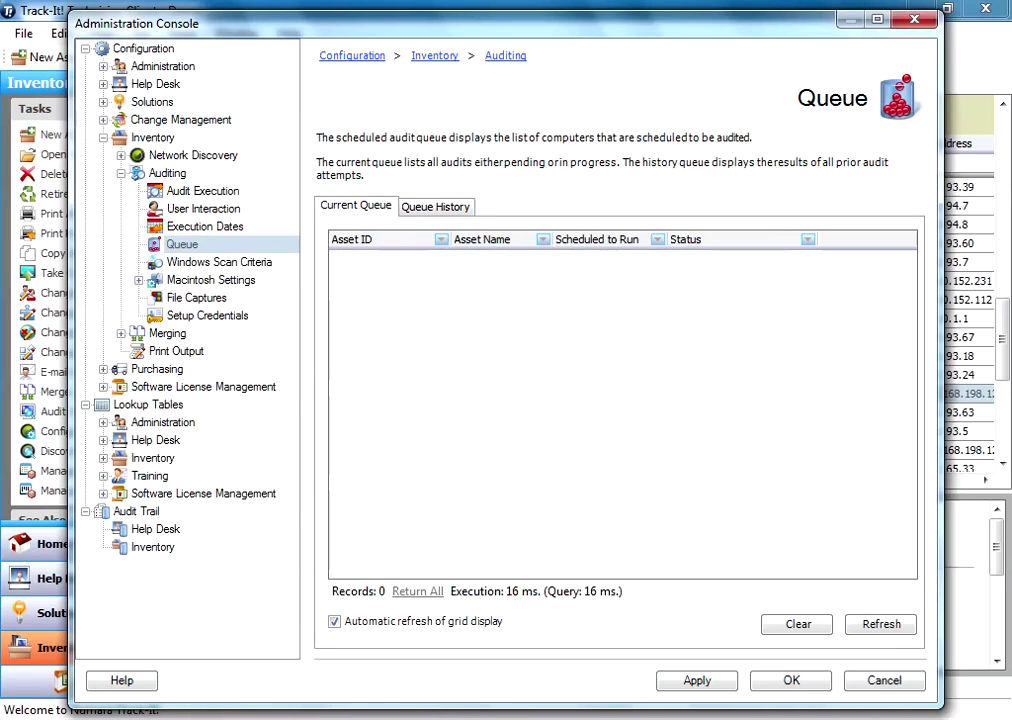
pyautogui.click(182, 244)
# Review the Windows scan criteria and the setup credentials for audits, and close the Administration Console with its settings accepted
pyautogui.click(219, 262)
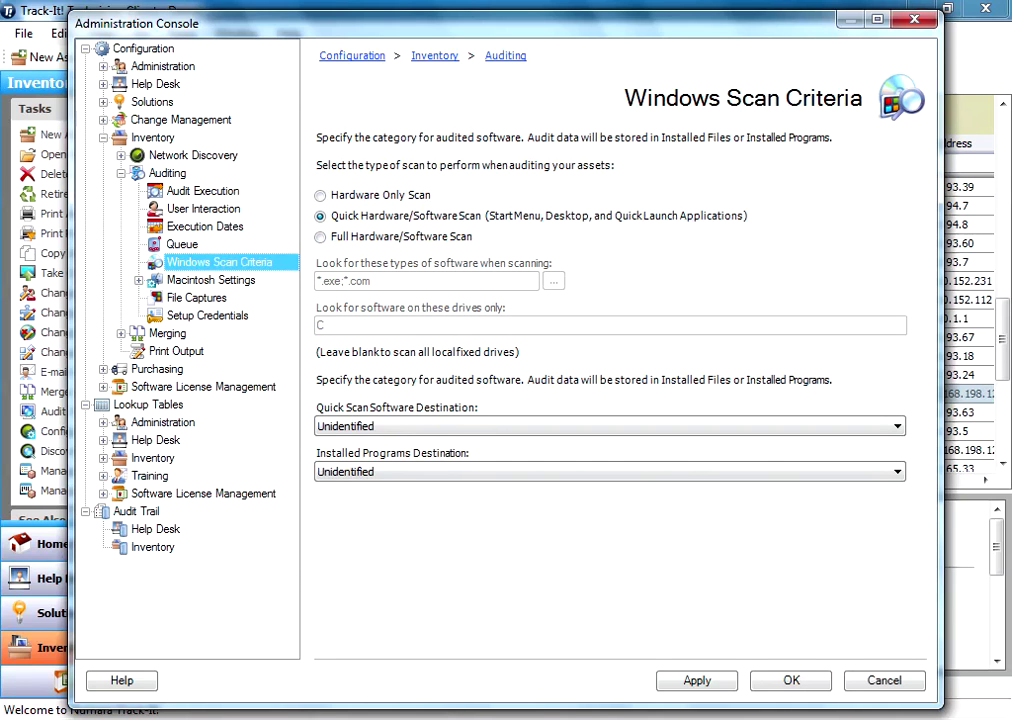
pyautogui.click(207, 316)
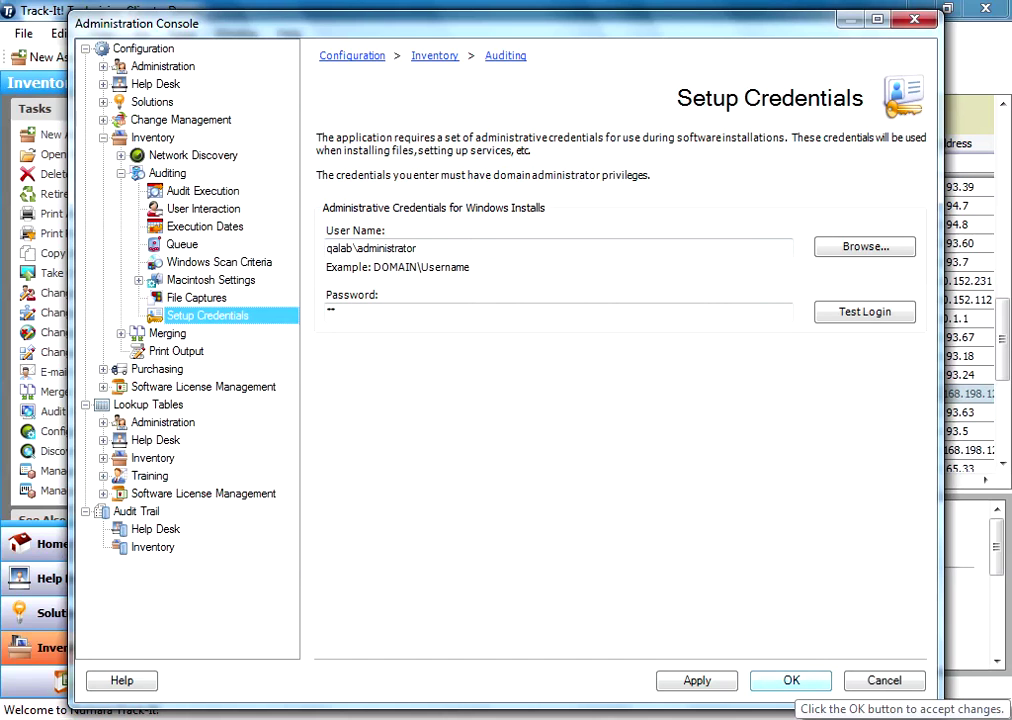
pyautogui.click(791, 680)
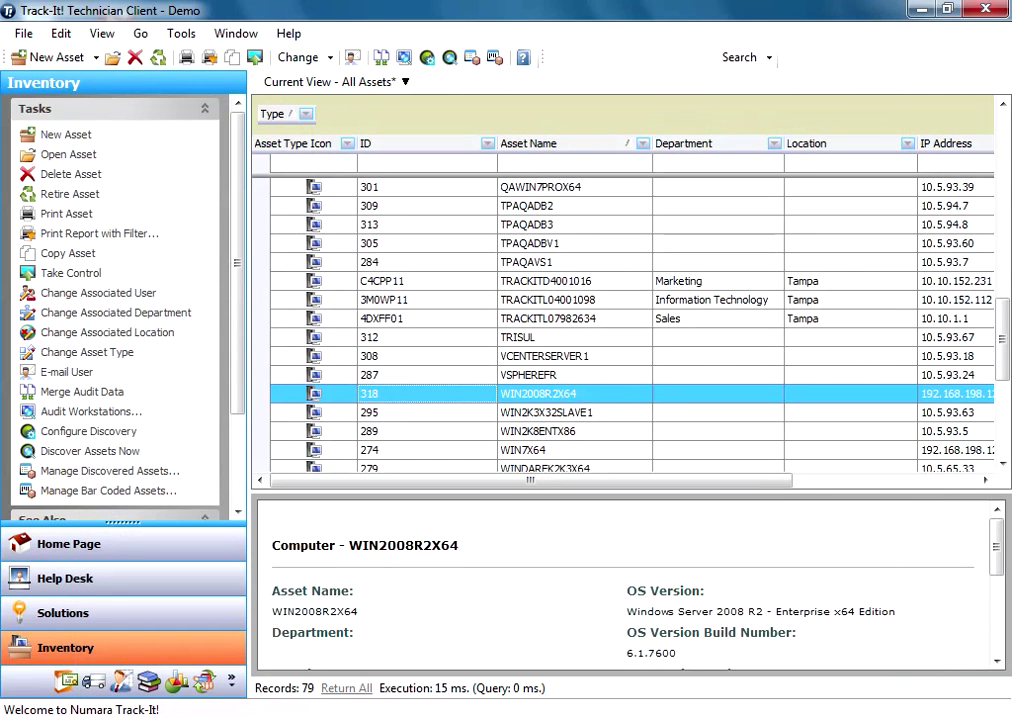